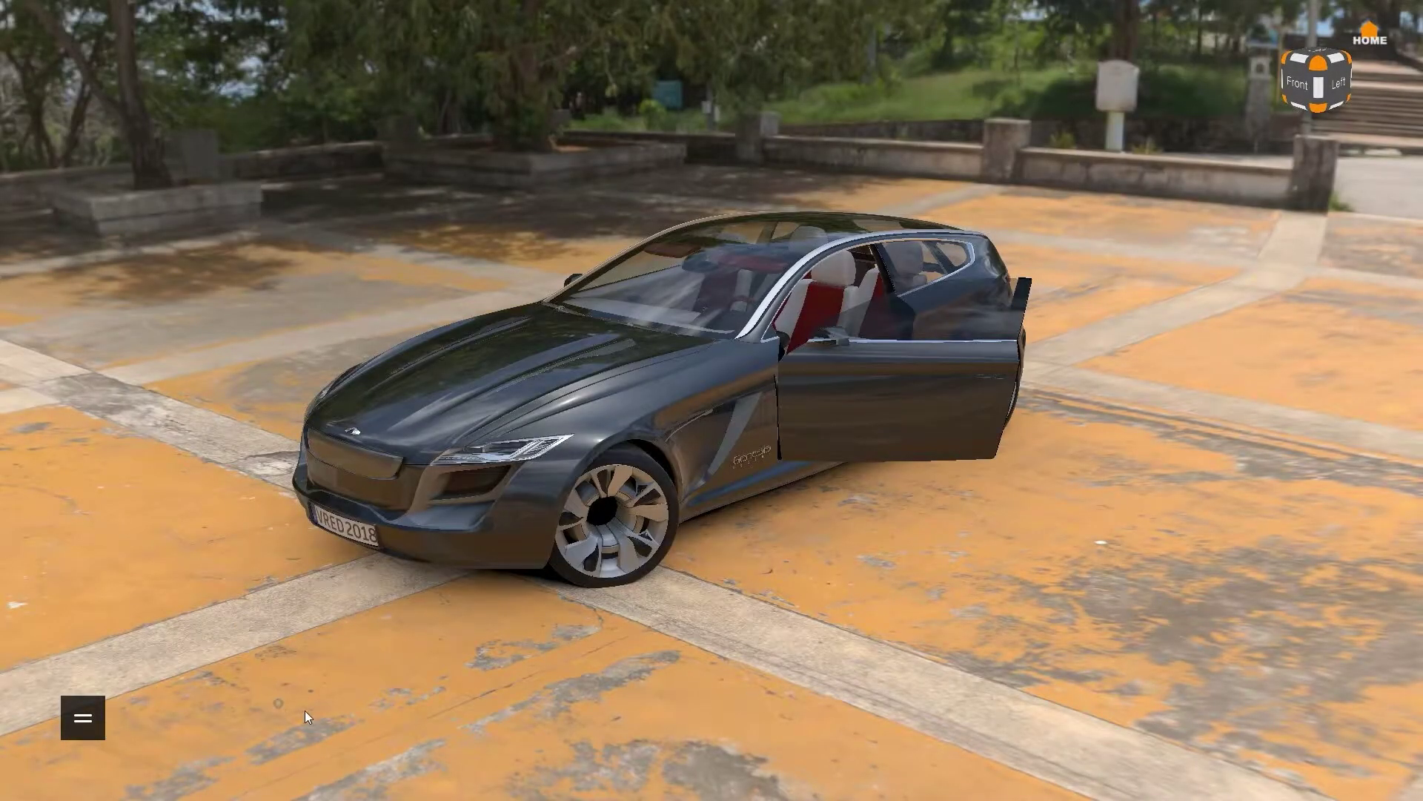
Step: Orbit and zoom around the car to examine its driver side, open door and roof from the rear
drag(304, 710, 209, 694)
drag(940, 575, 301, 460)
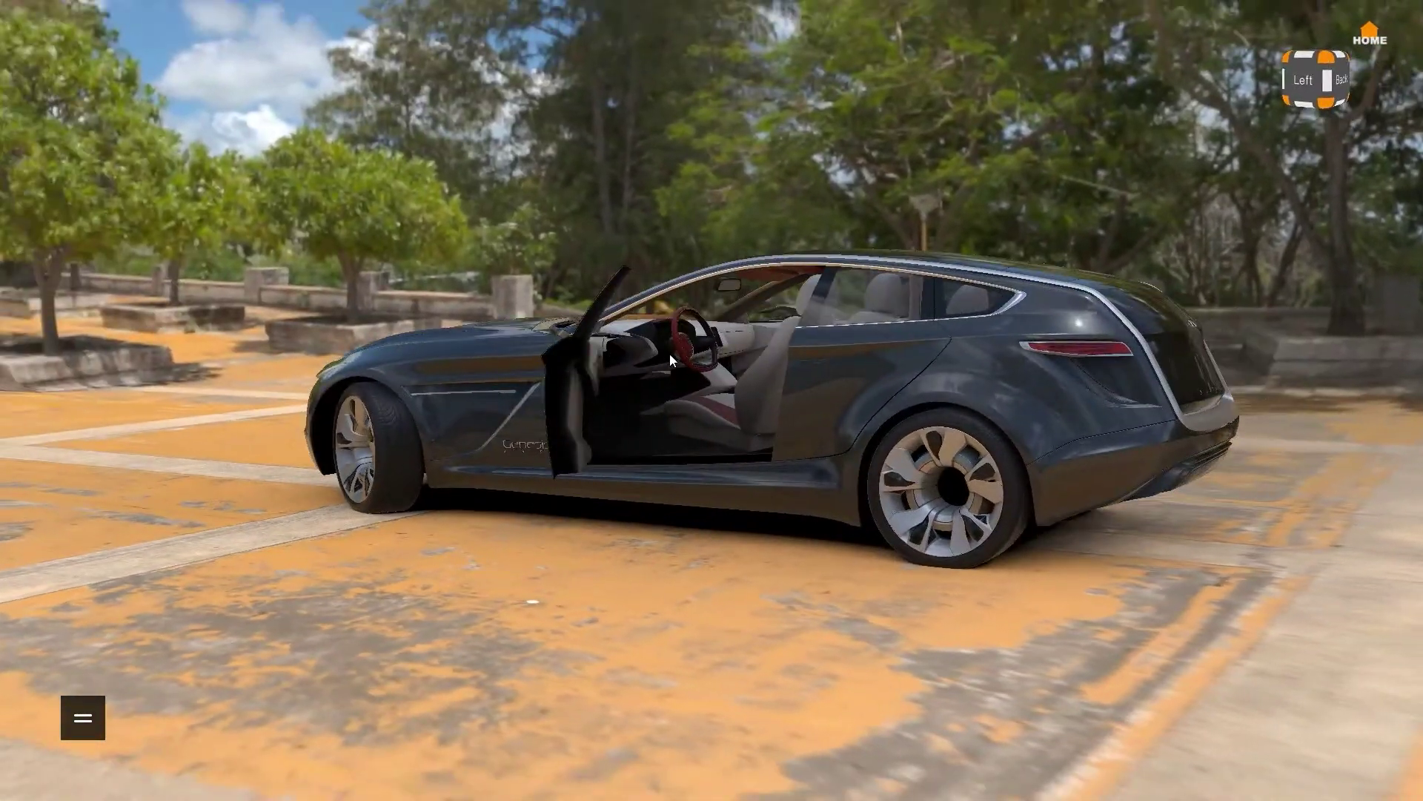
scroll(669, 354, up, 6)
scroll(662, 358, down, 4)
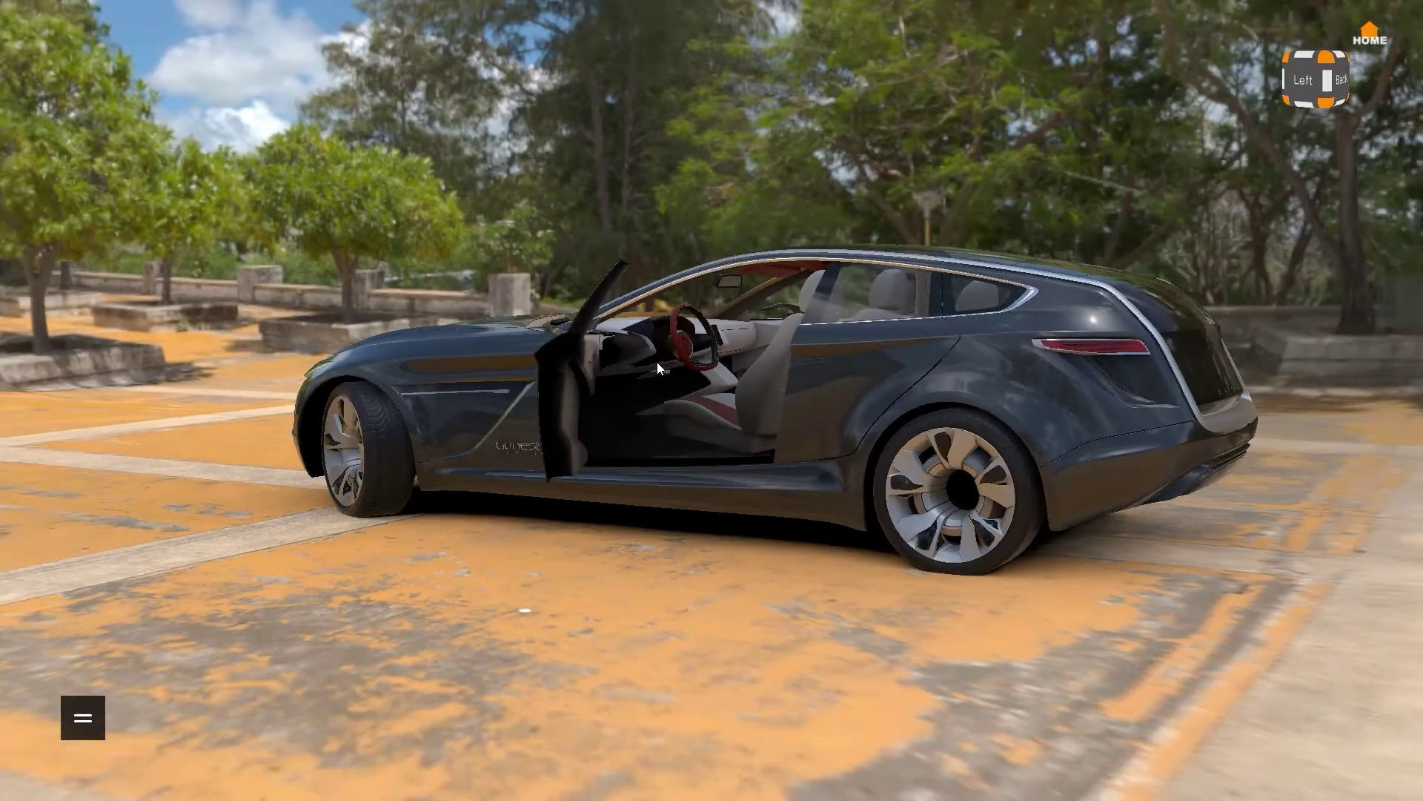
drag(657, 362, 531, 493)
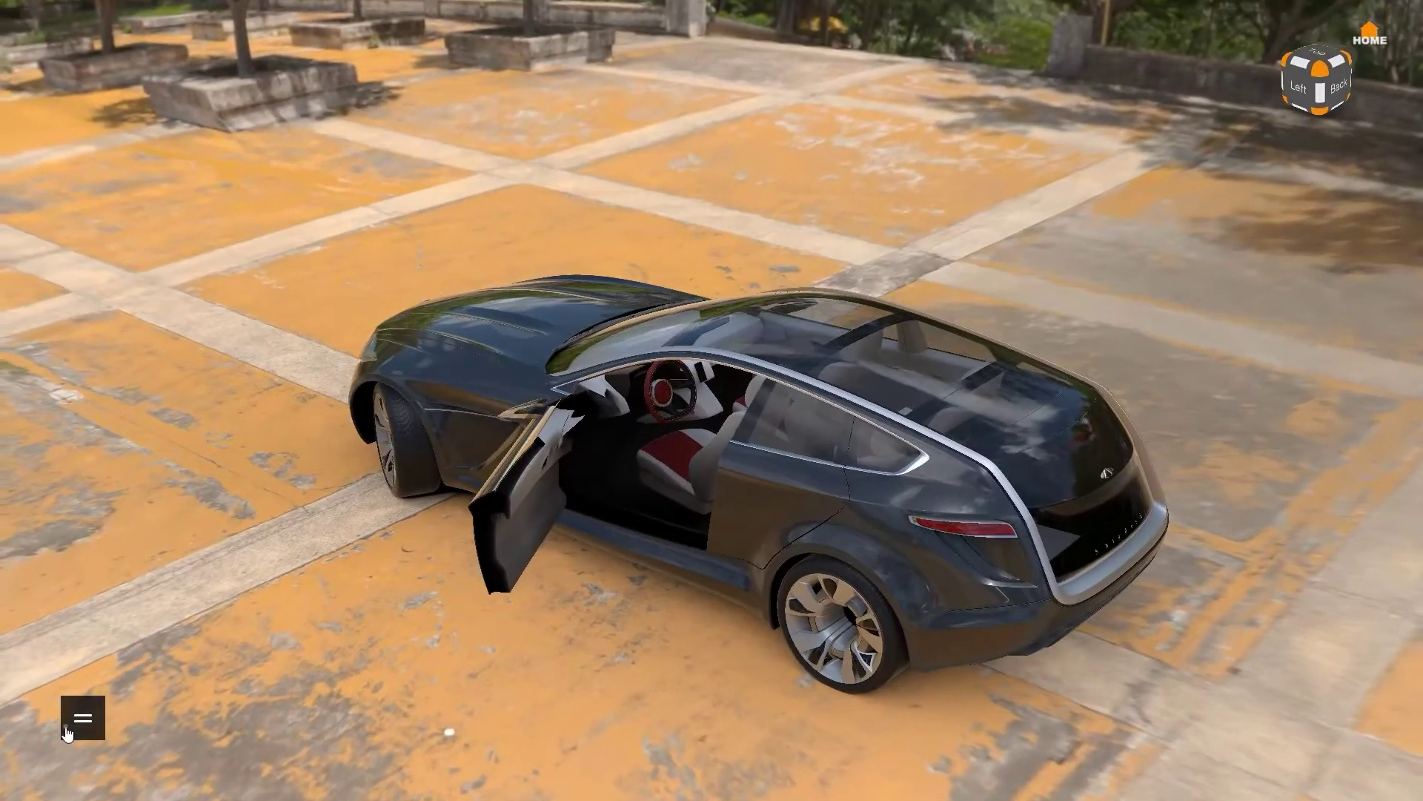
Step: Show the car from the saved Home, Right, Right-Front and Front viewpoints, lowering the Right-Front view to eye level before switching to Front
click(65, 734)
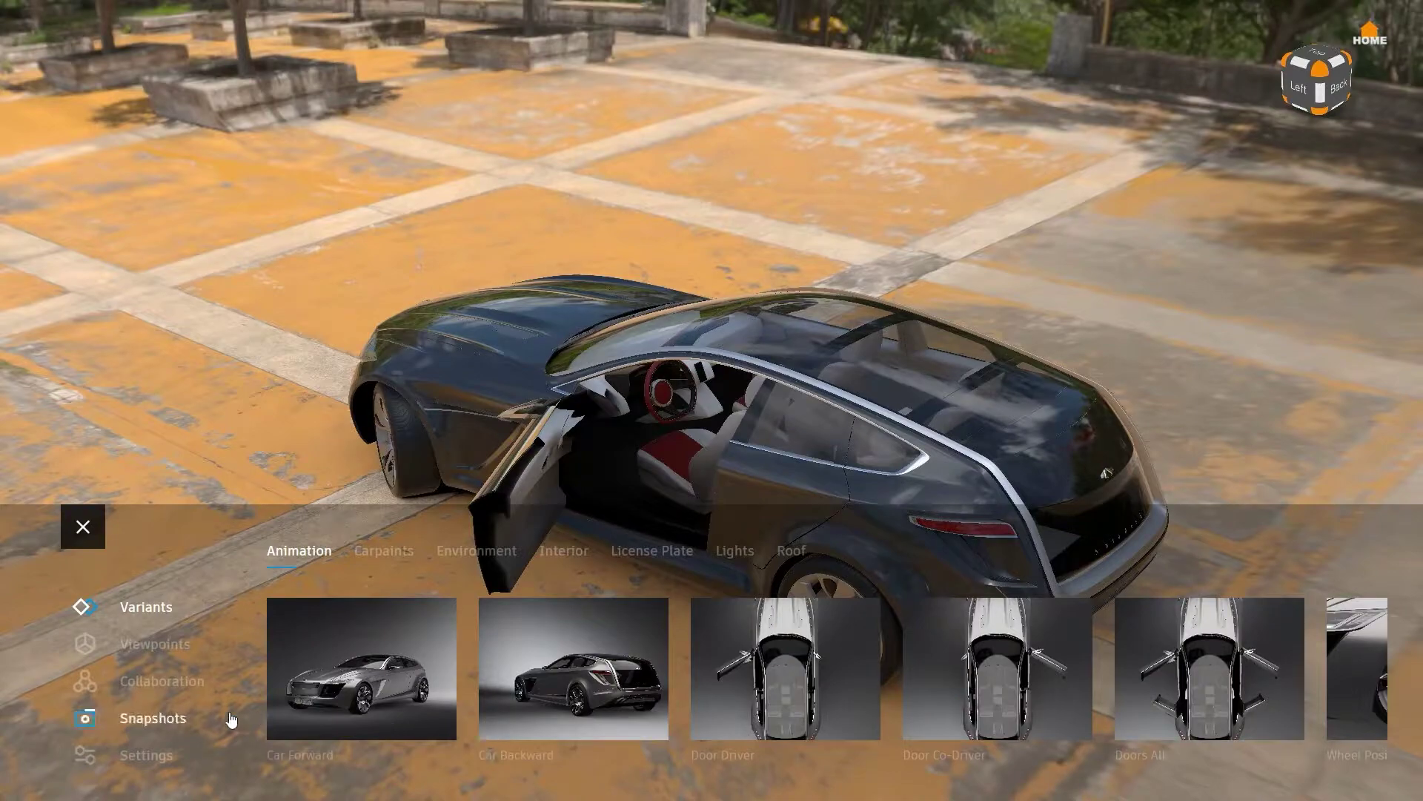
click(152, 646)
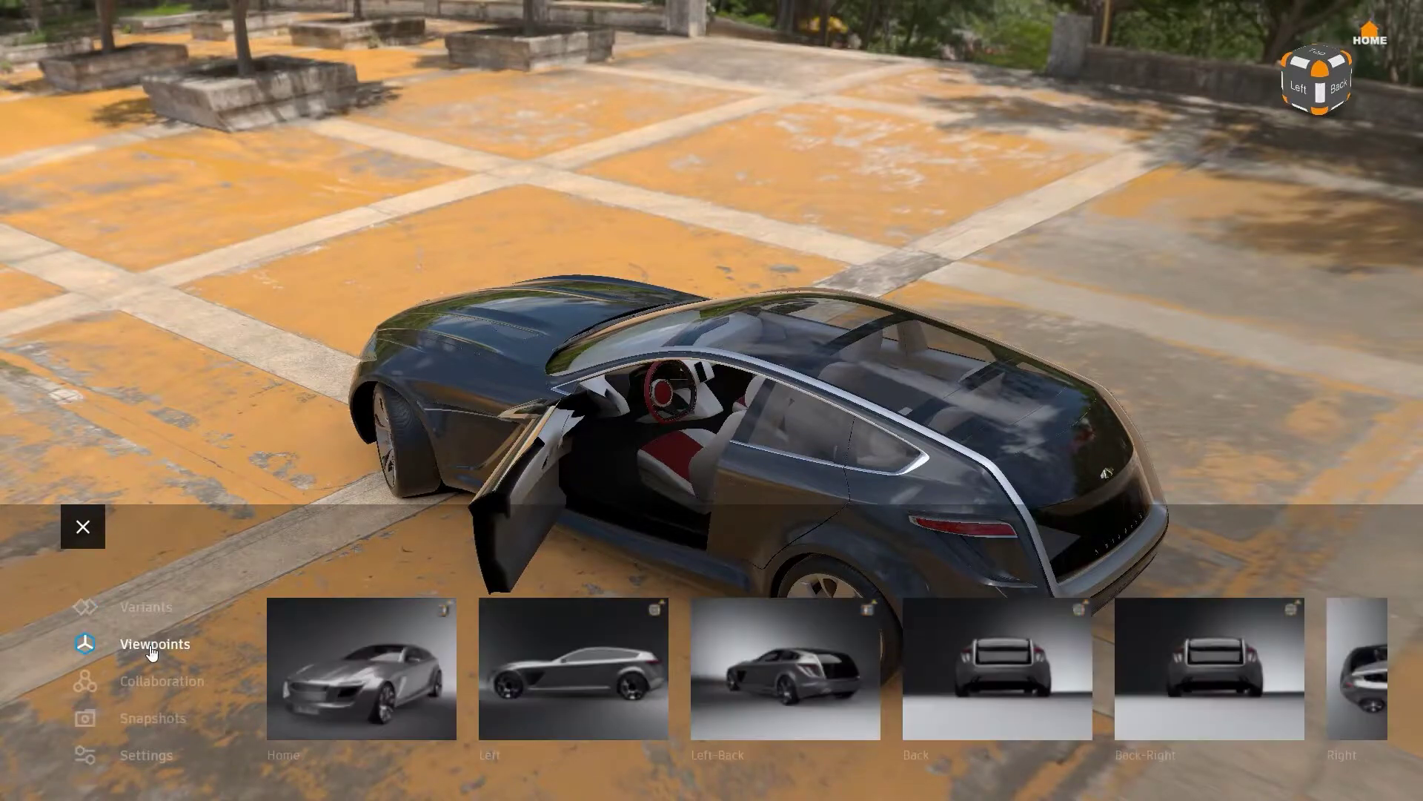
click(379, 680)
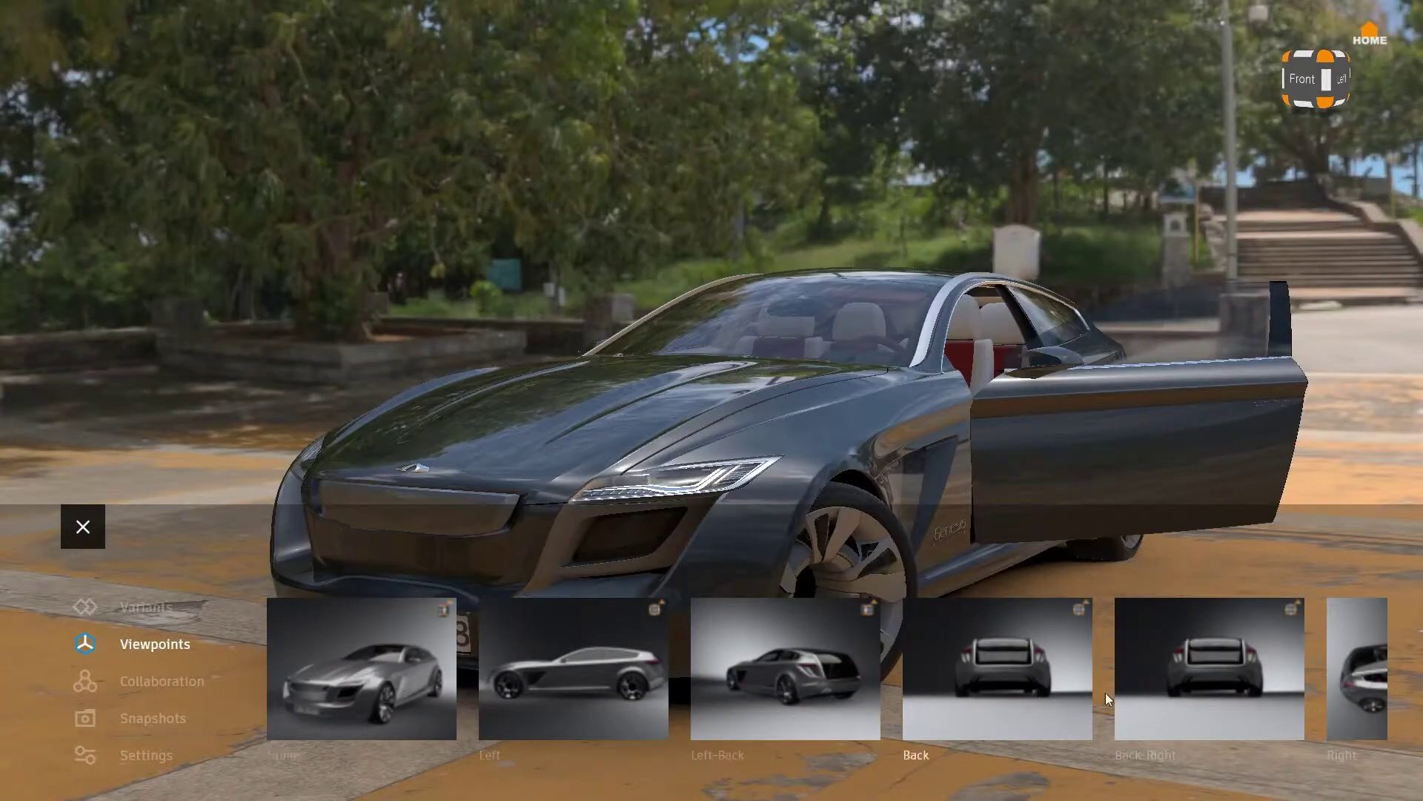
click(1364, 683)
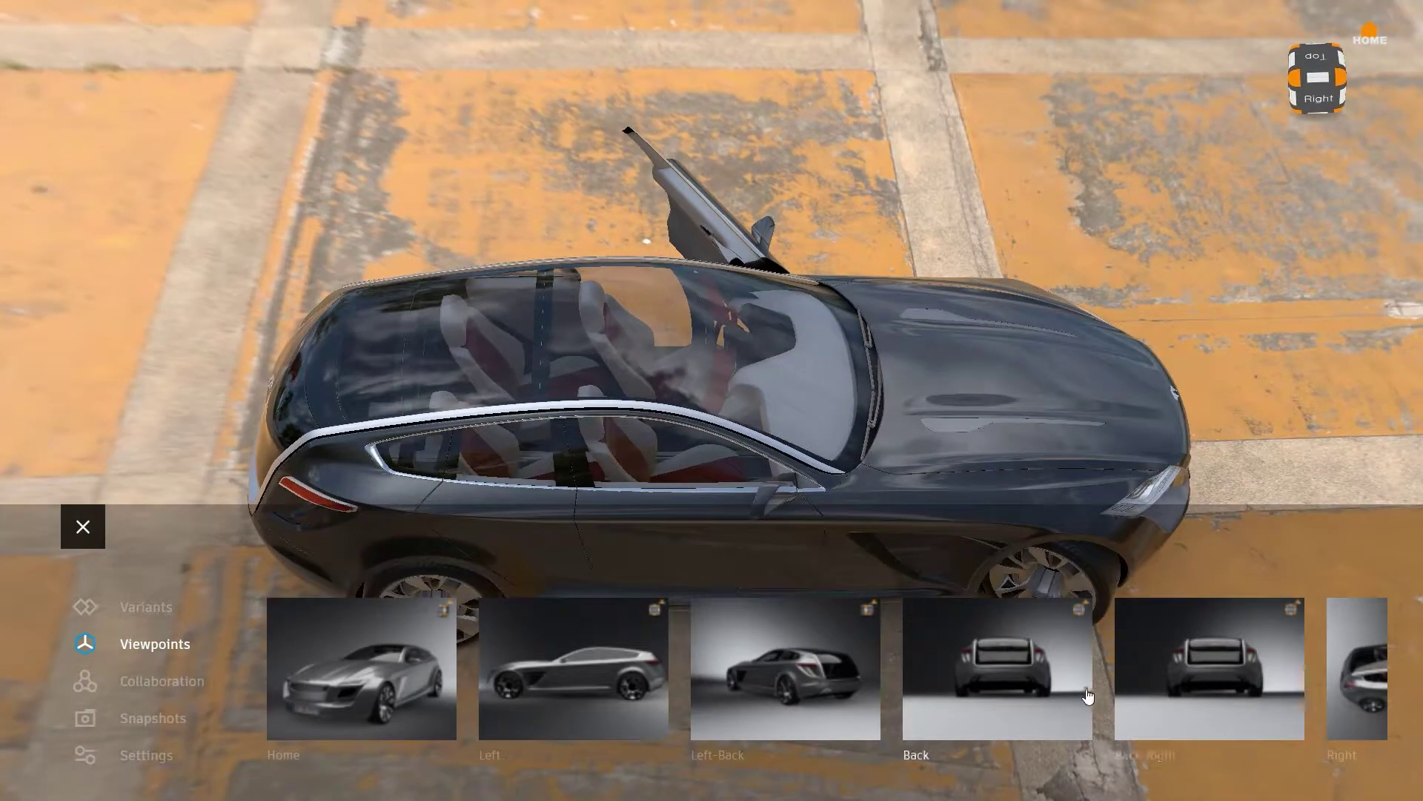
scroll(1087, 696, down, 5)
click(916, 686)
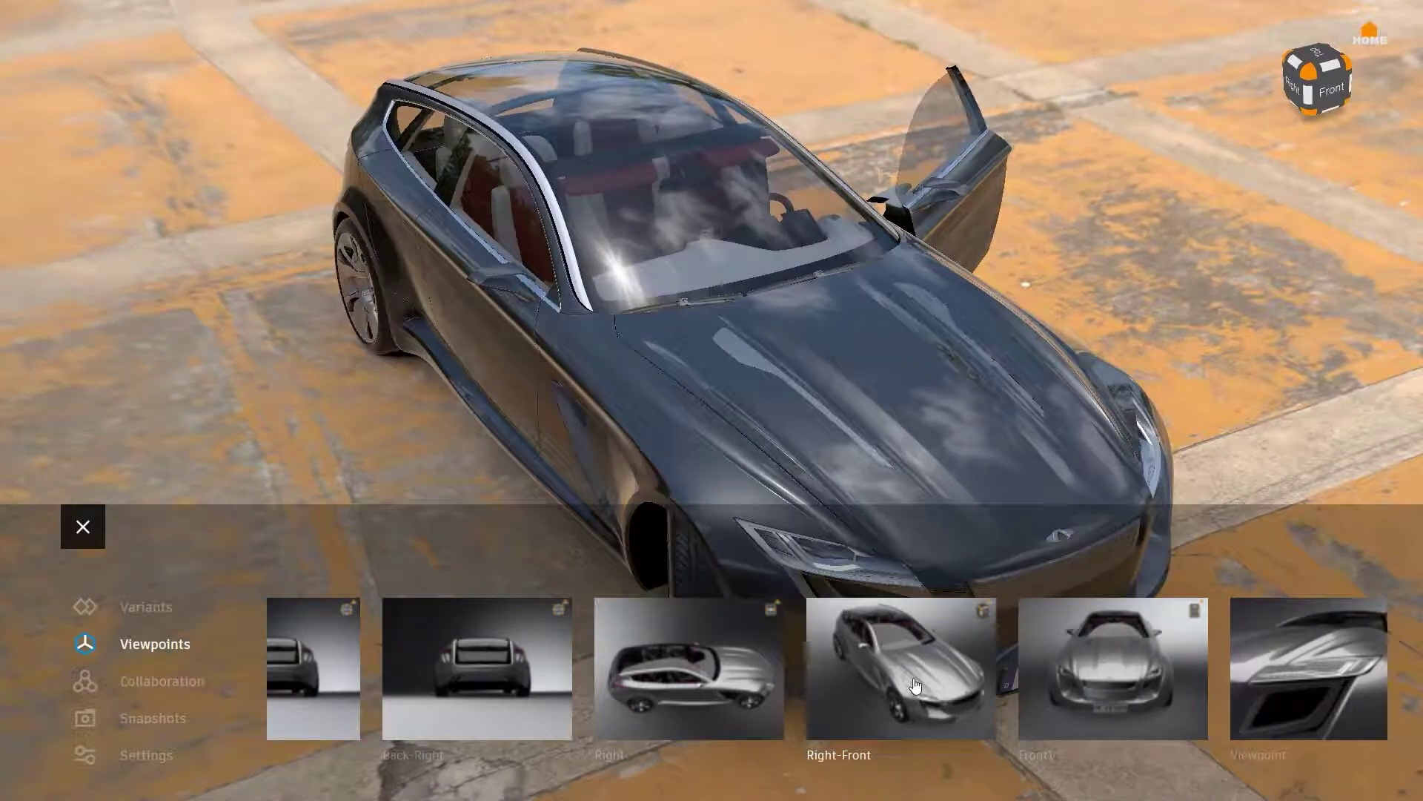
drag(844, 402, 716, 276)
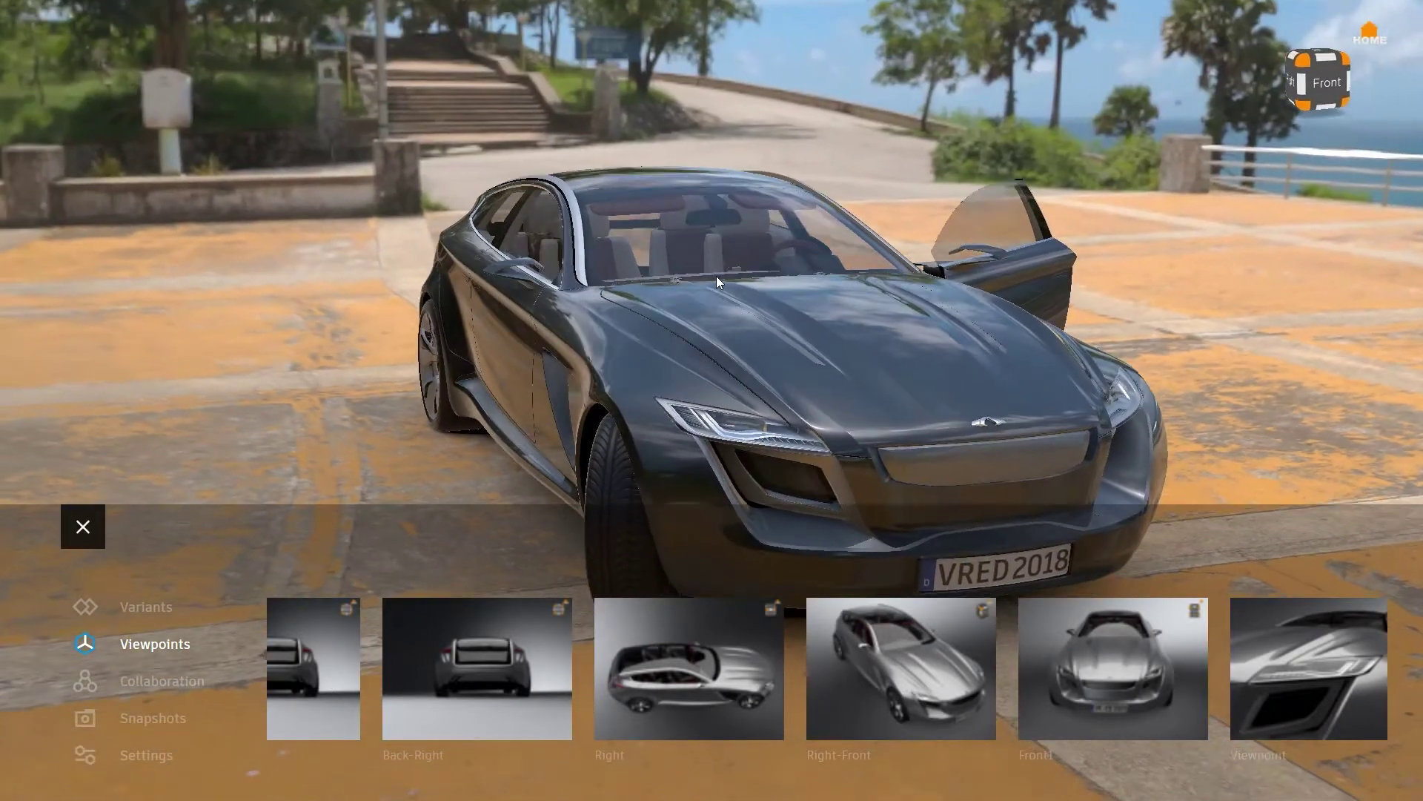
click(1071, 625)
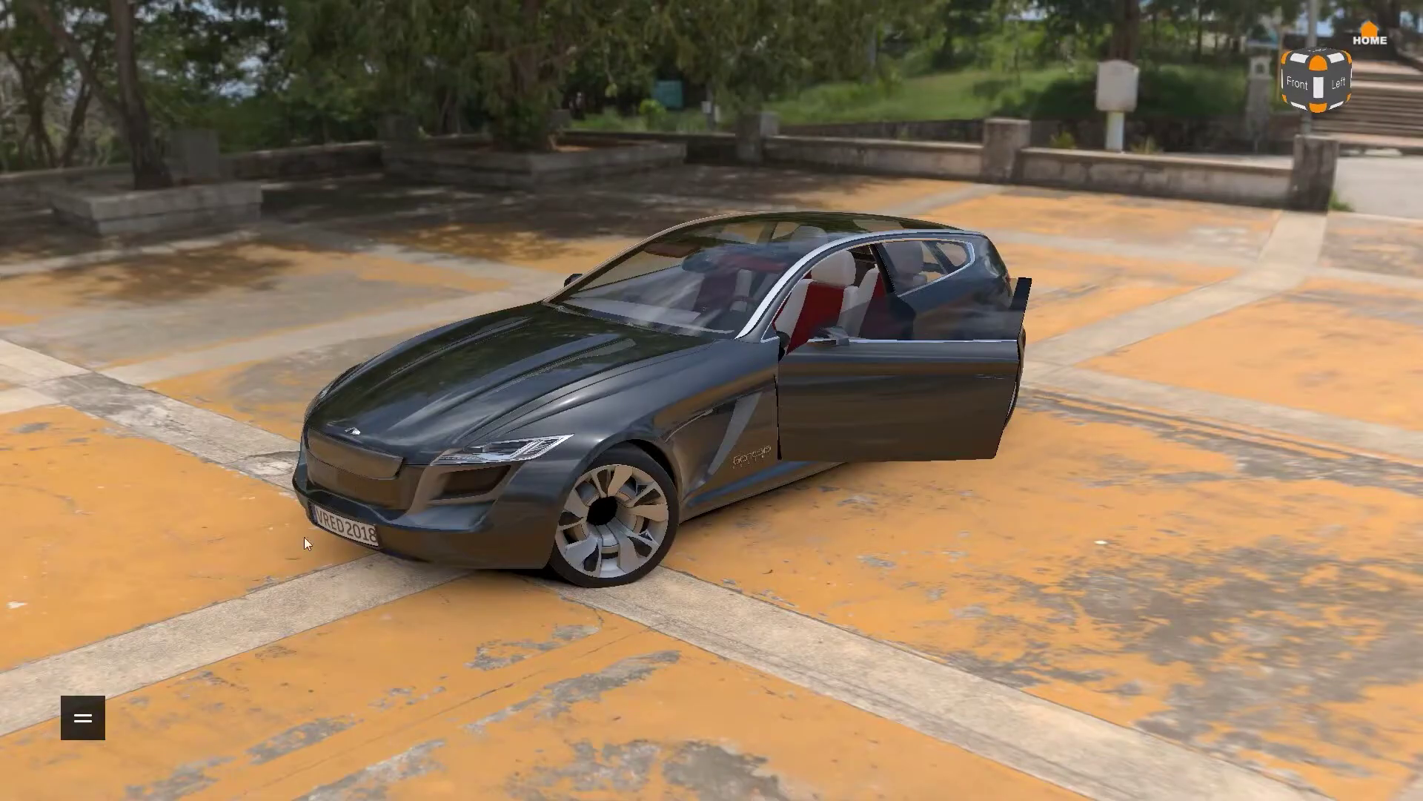
Step: Orbit and zoom the streamed car, and switch to VRED Professional to rotate the blue car from its front corner to its side
drag(330, 714, 220, 692)
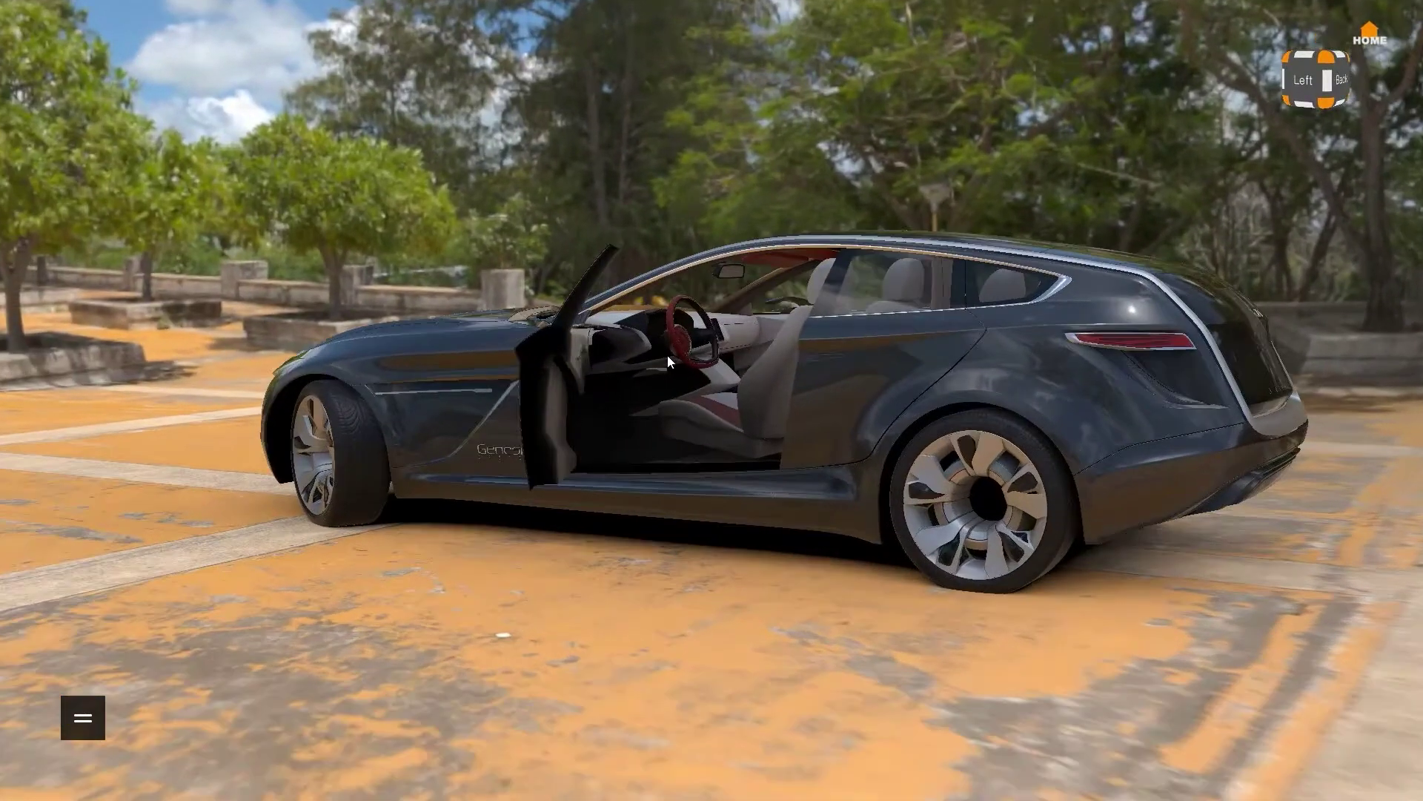
scroll(661, 358, down, 10)
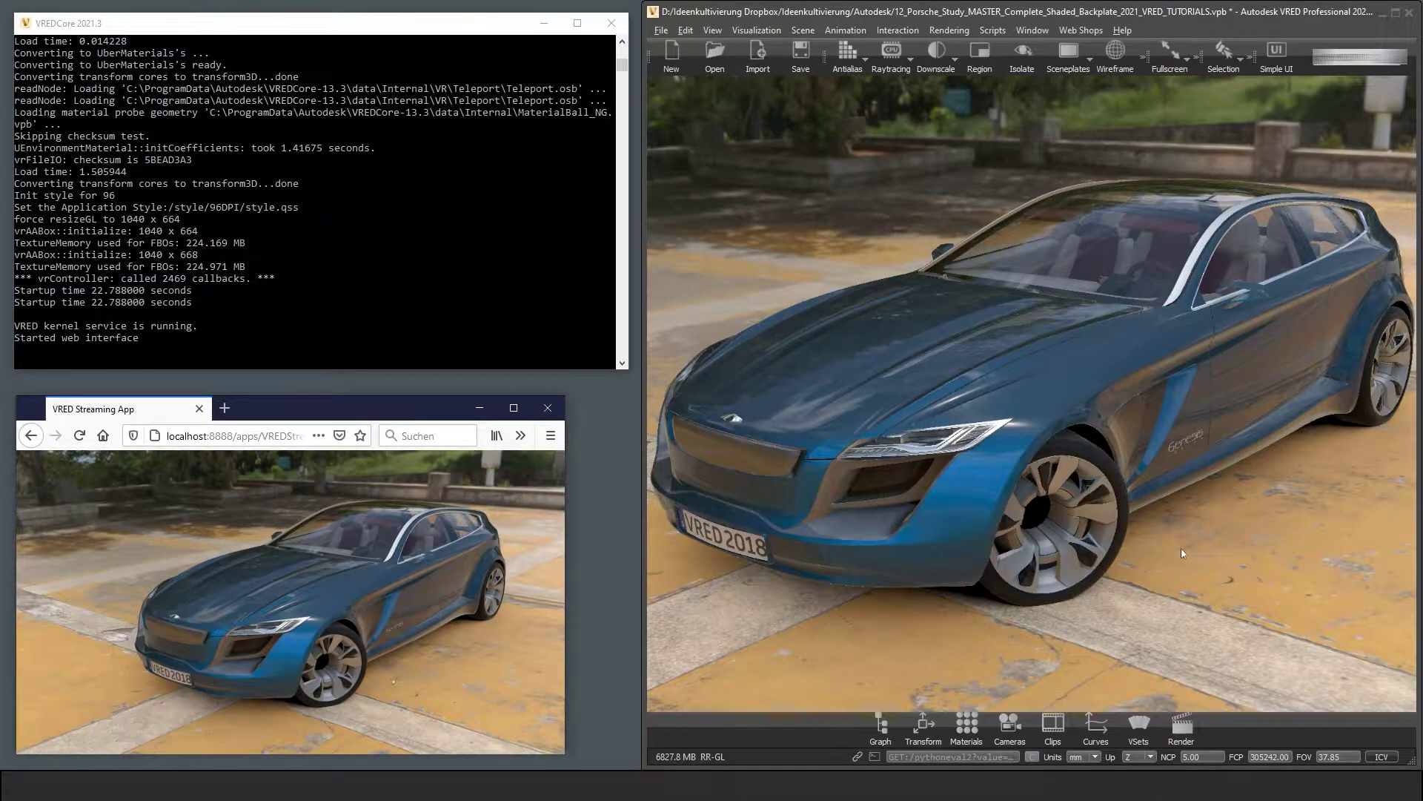
drag(1182, 552, 796, 475)
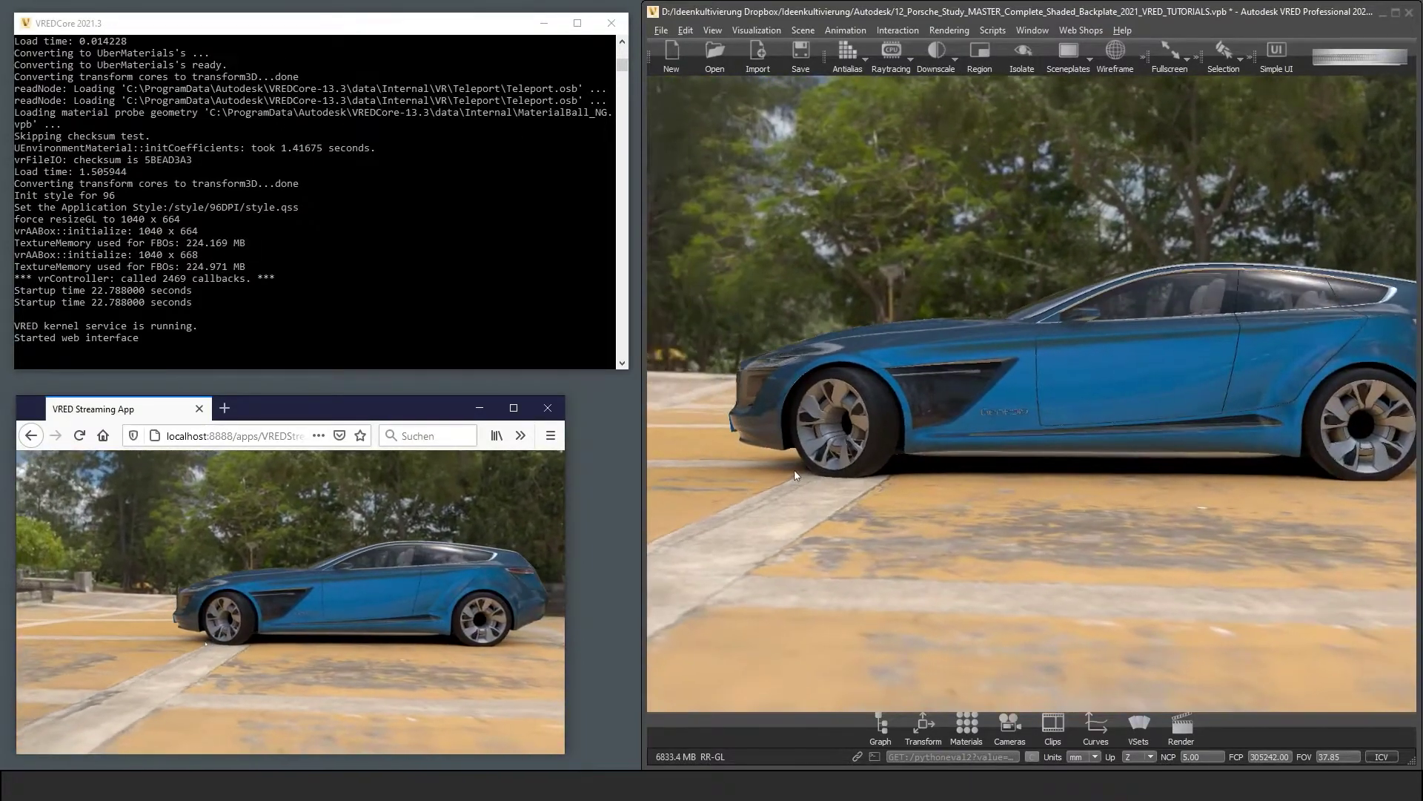
drag(1373, 456, 785, 468)
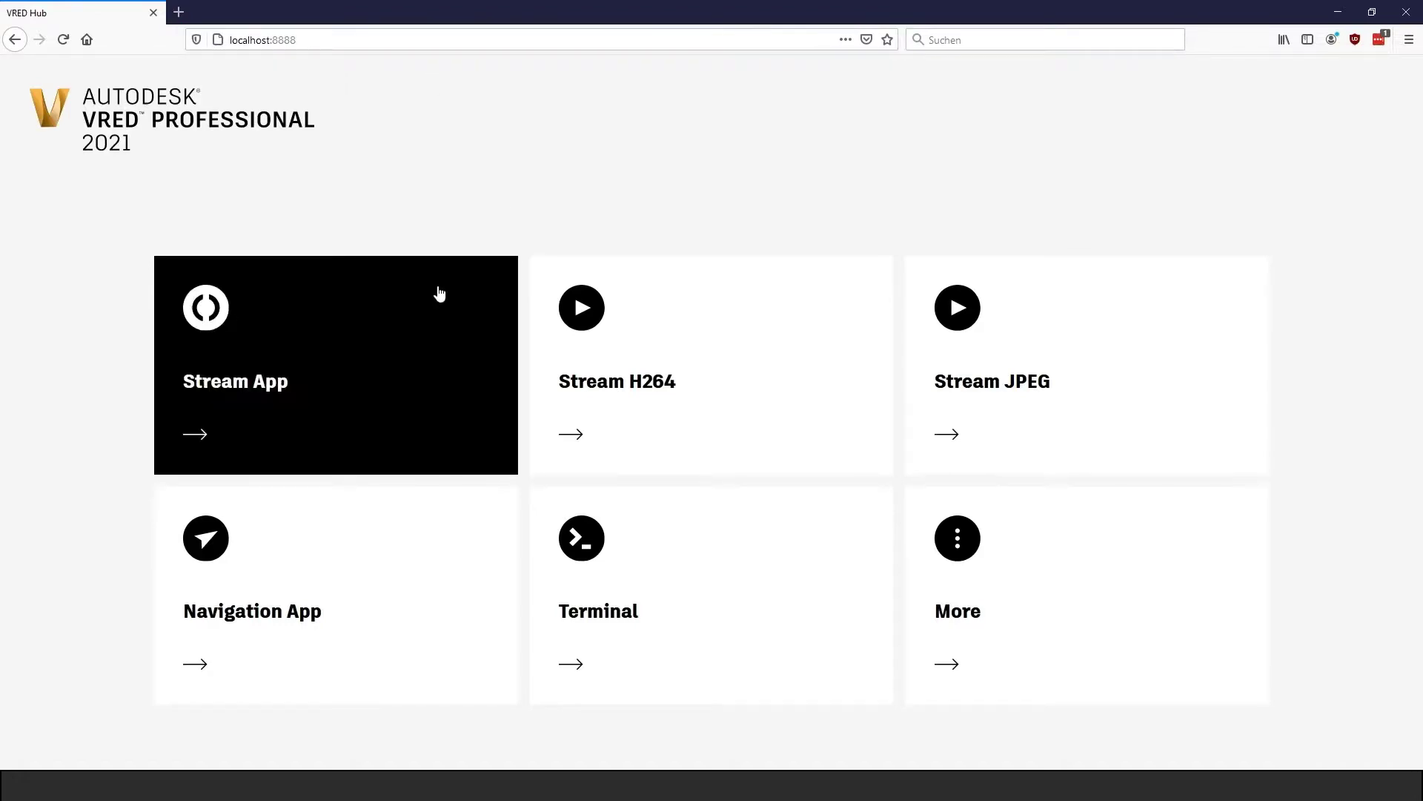
Step: Open the Stream App from the VRED Hub and inspect the car from its driver side and from above the rear
click(385, 382)
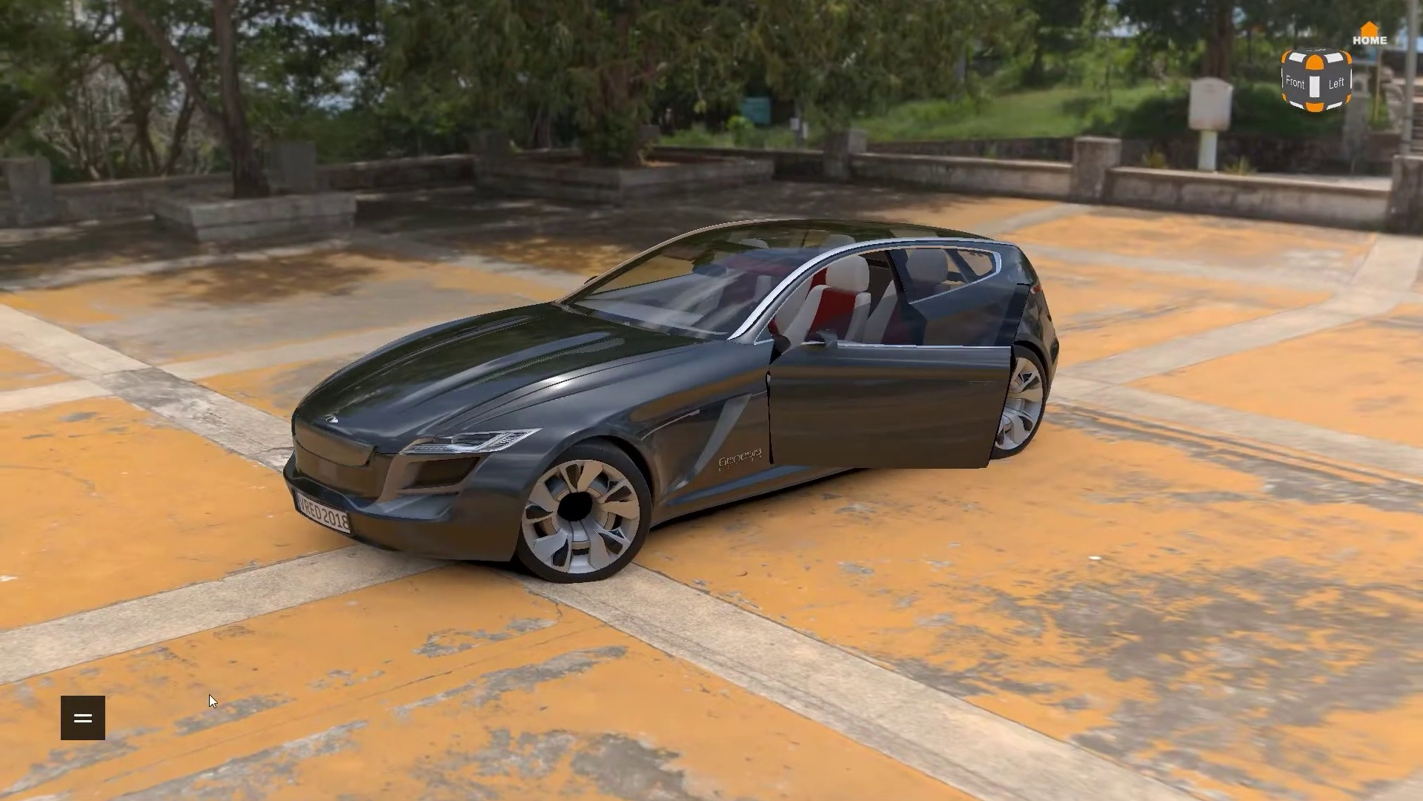
drag(940, 567, 224, 476)
scroll(668, 355, up, 5)
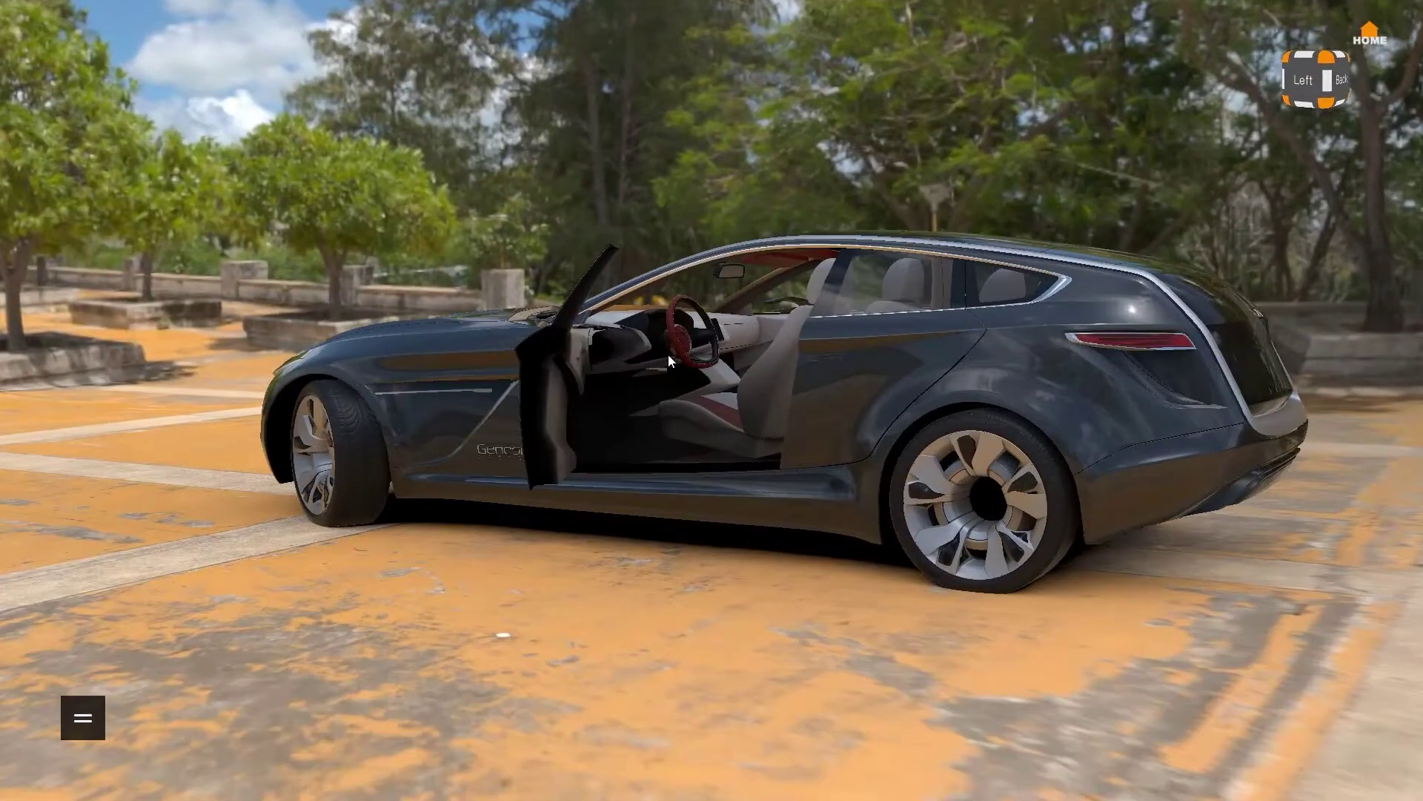
scroll(659, 360, down, 5)
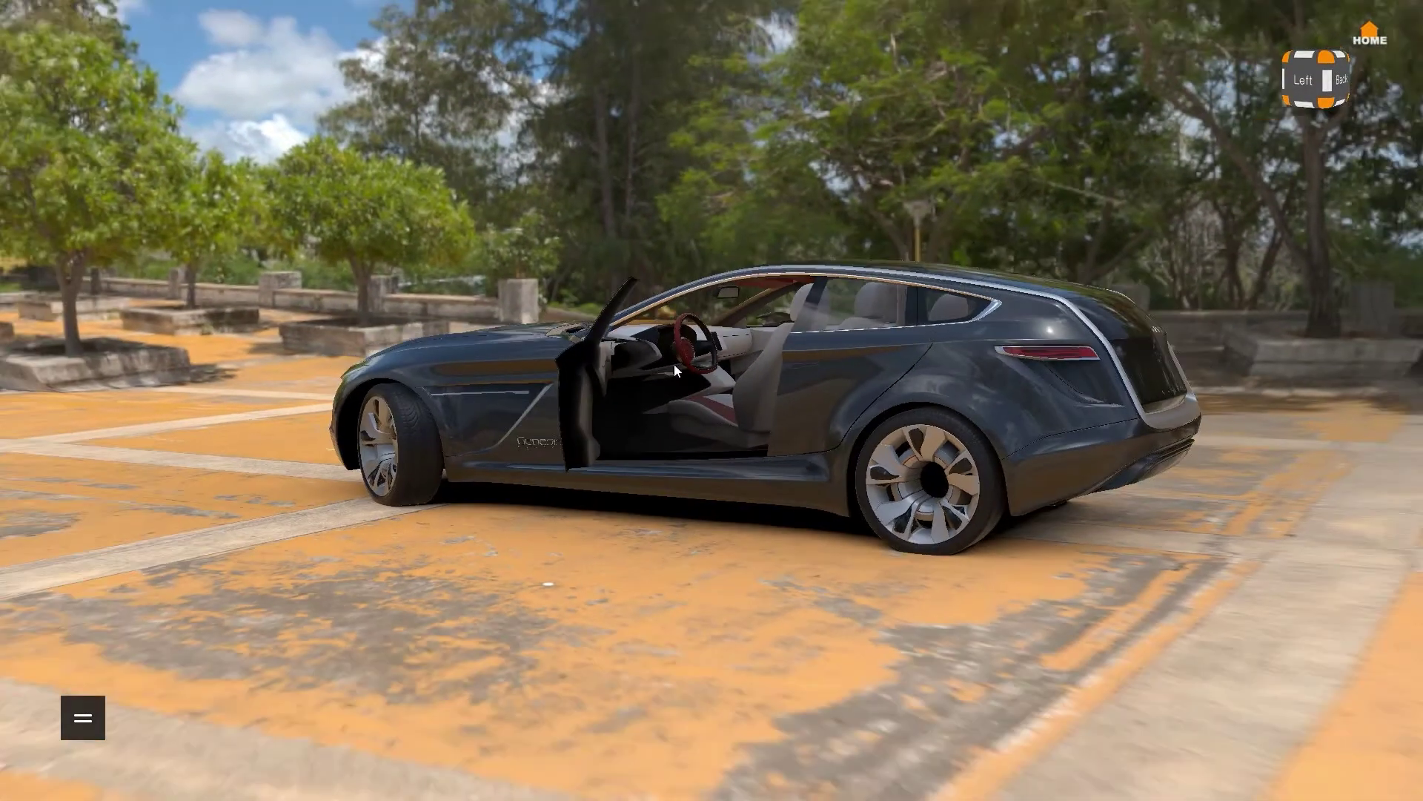
drag(674, 363, 538, 494)
Step: Open the saved viewpoints in the streaming app and switch to the Home view, followed by the Right view
click(68, 730)
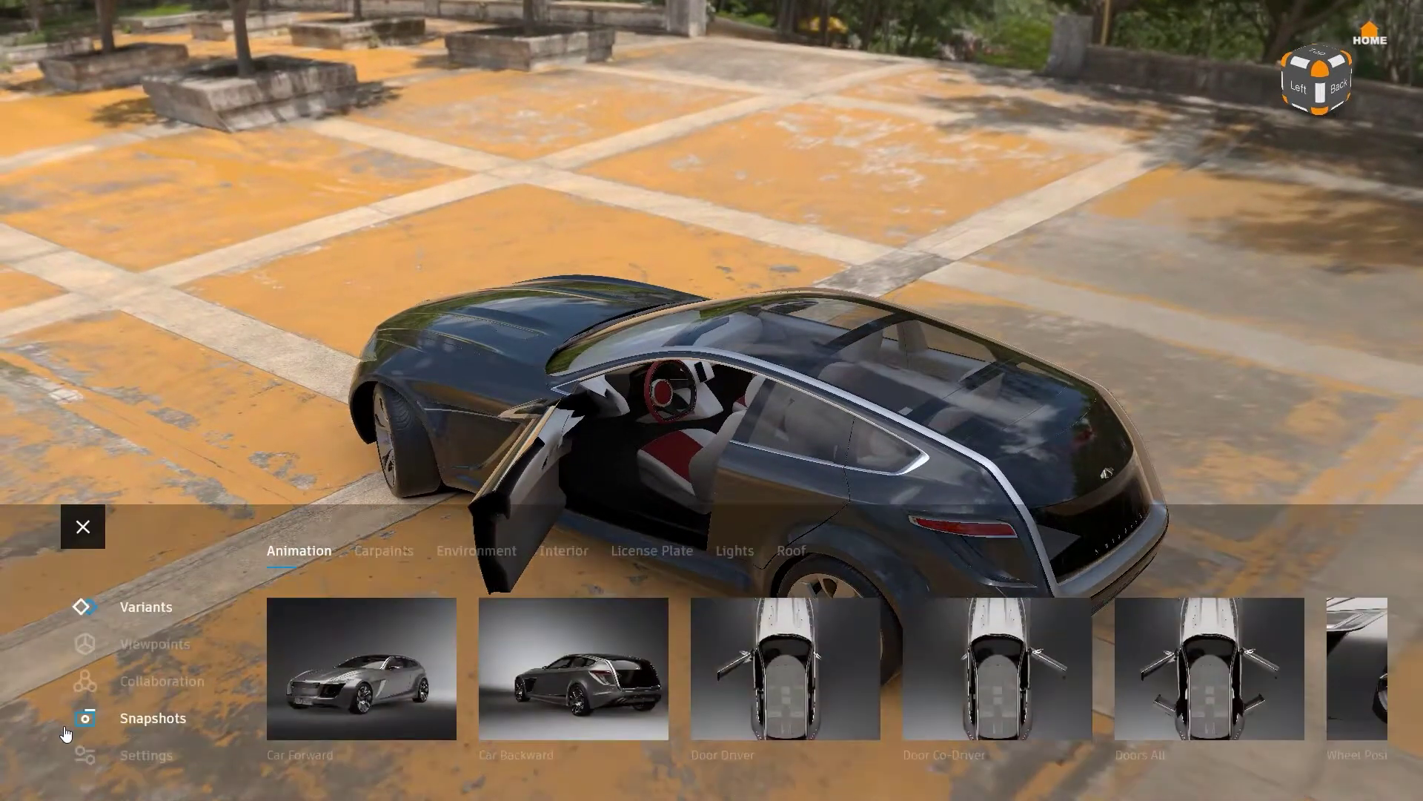
click(152, 646)
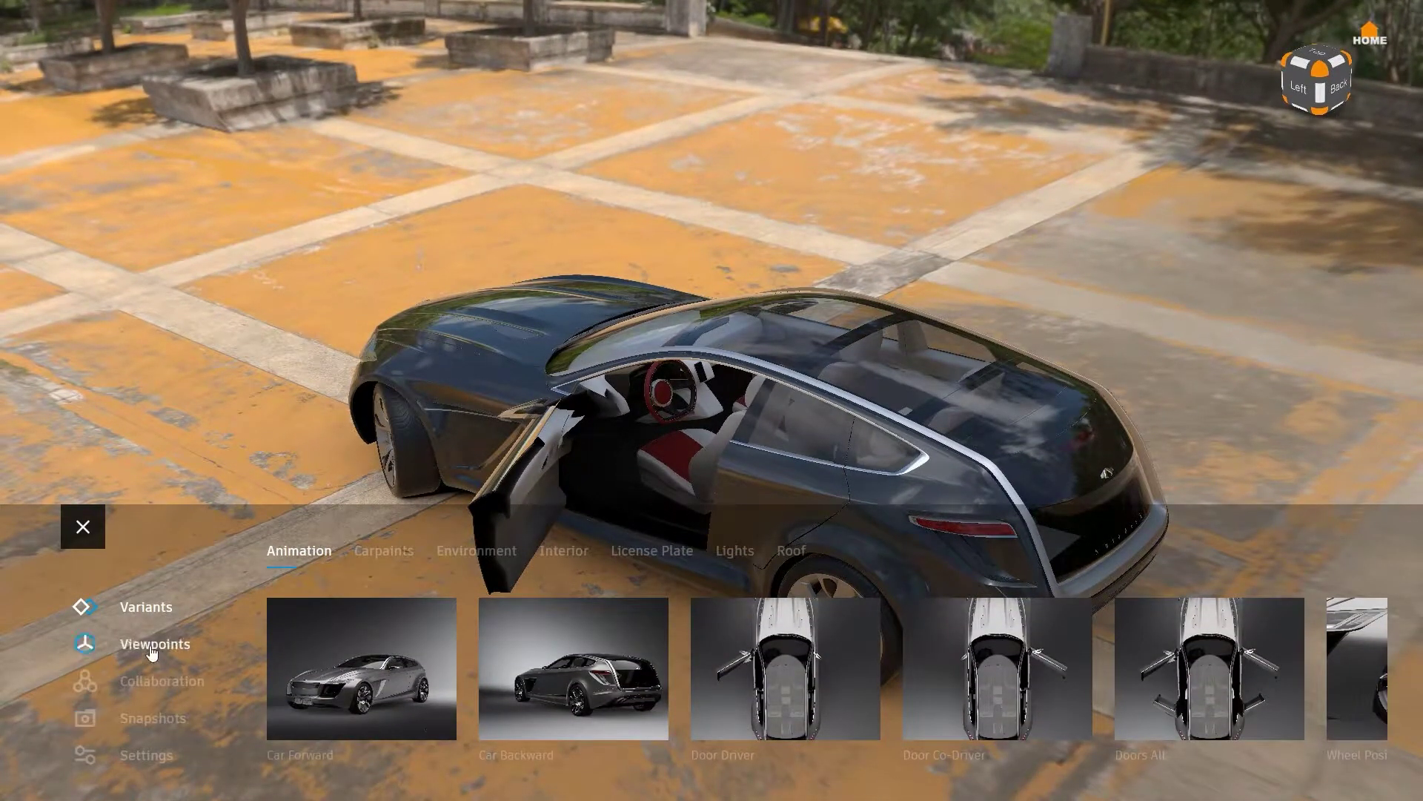
click(380, 681)
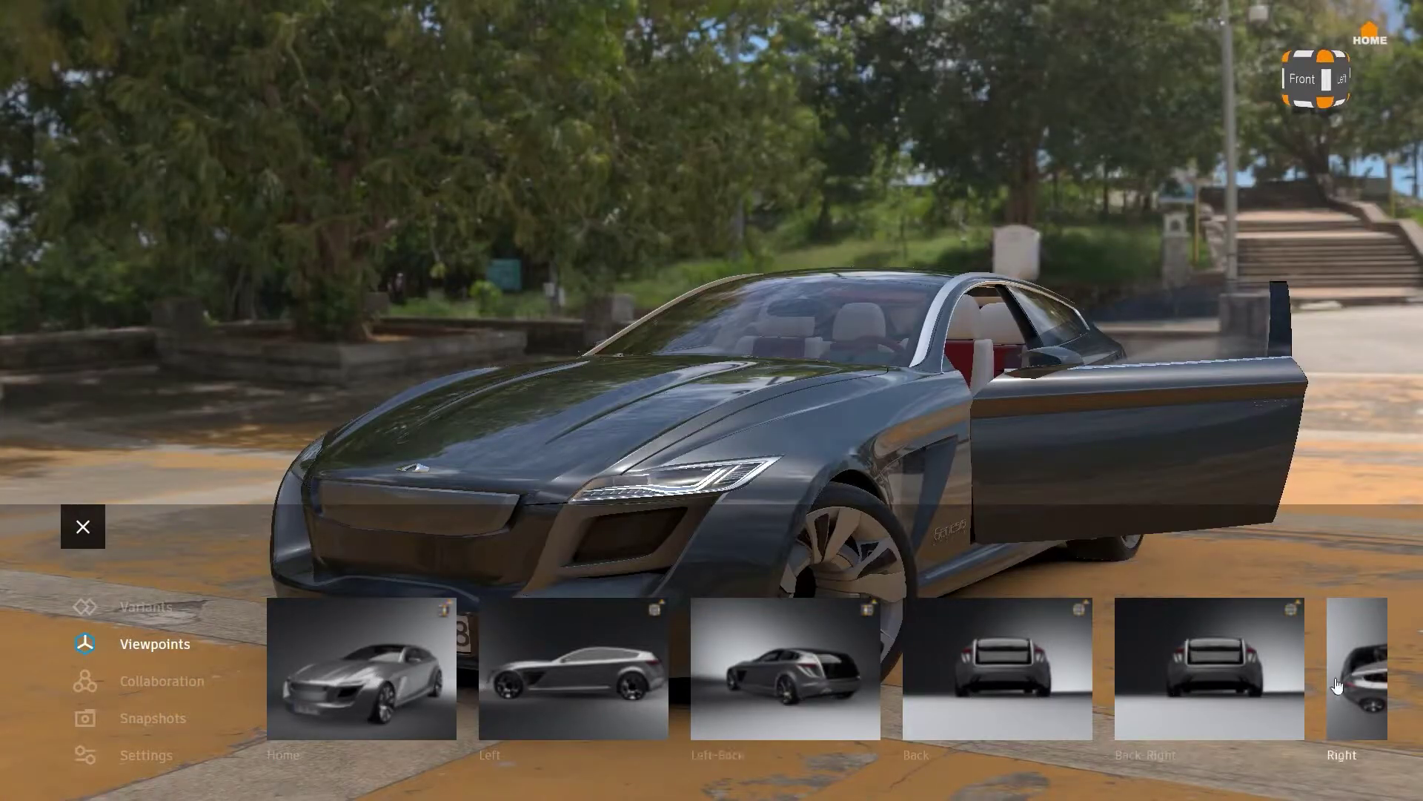
click(1366, 685)
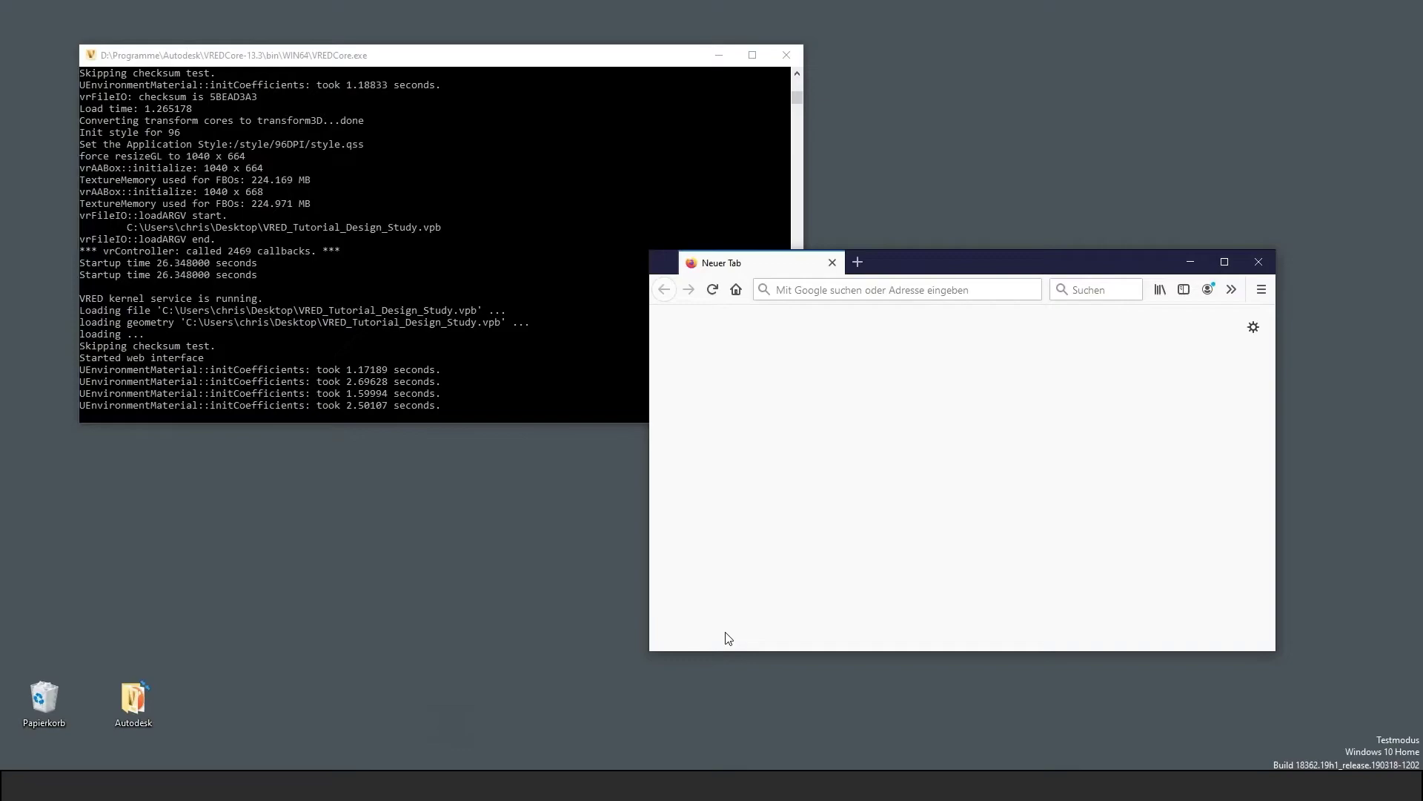
Step: Load localhost:8888 in the empty browser tab
click(882, 289)
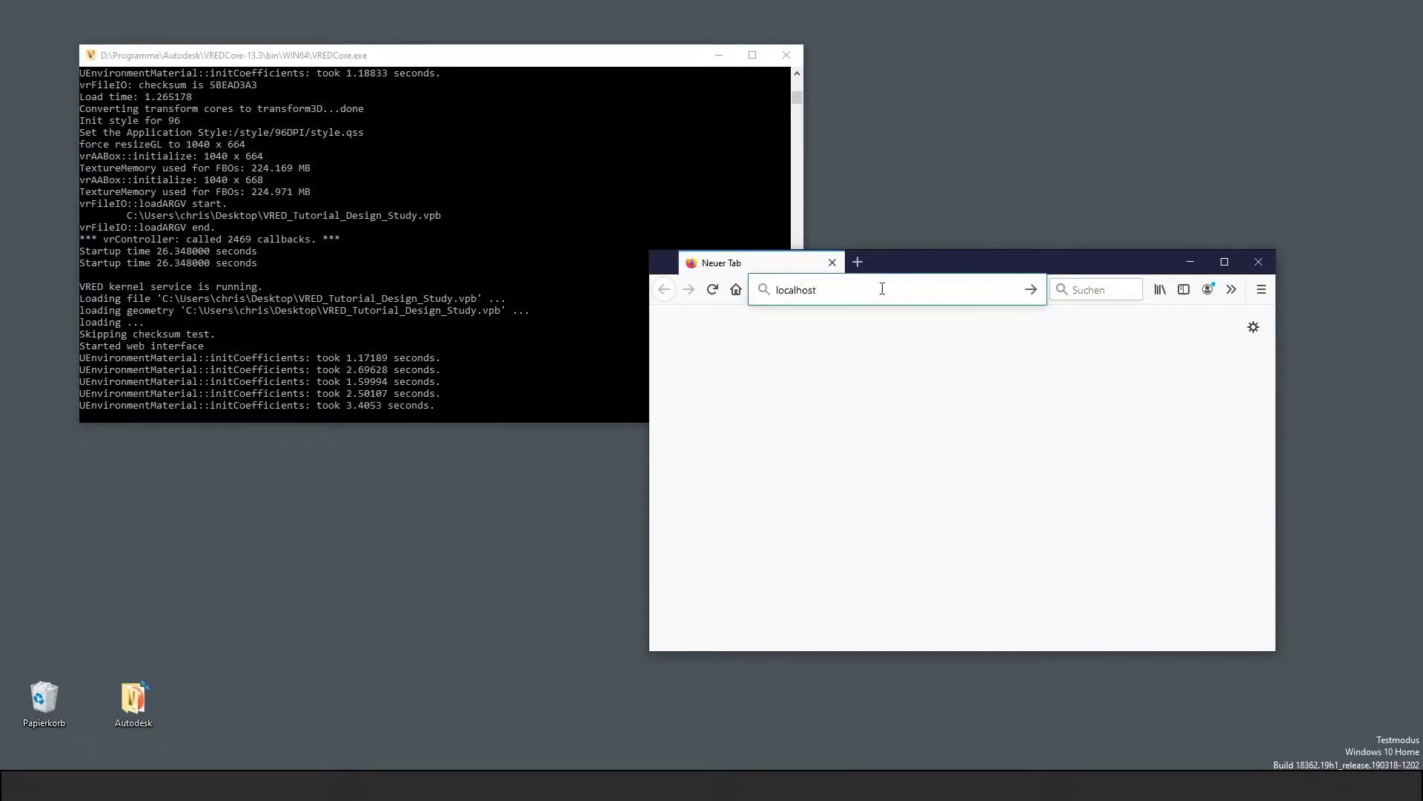
text(localhost:8888)
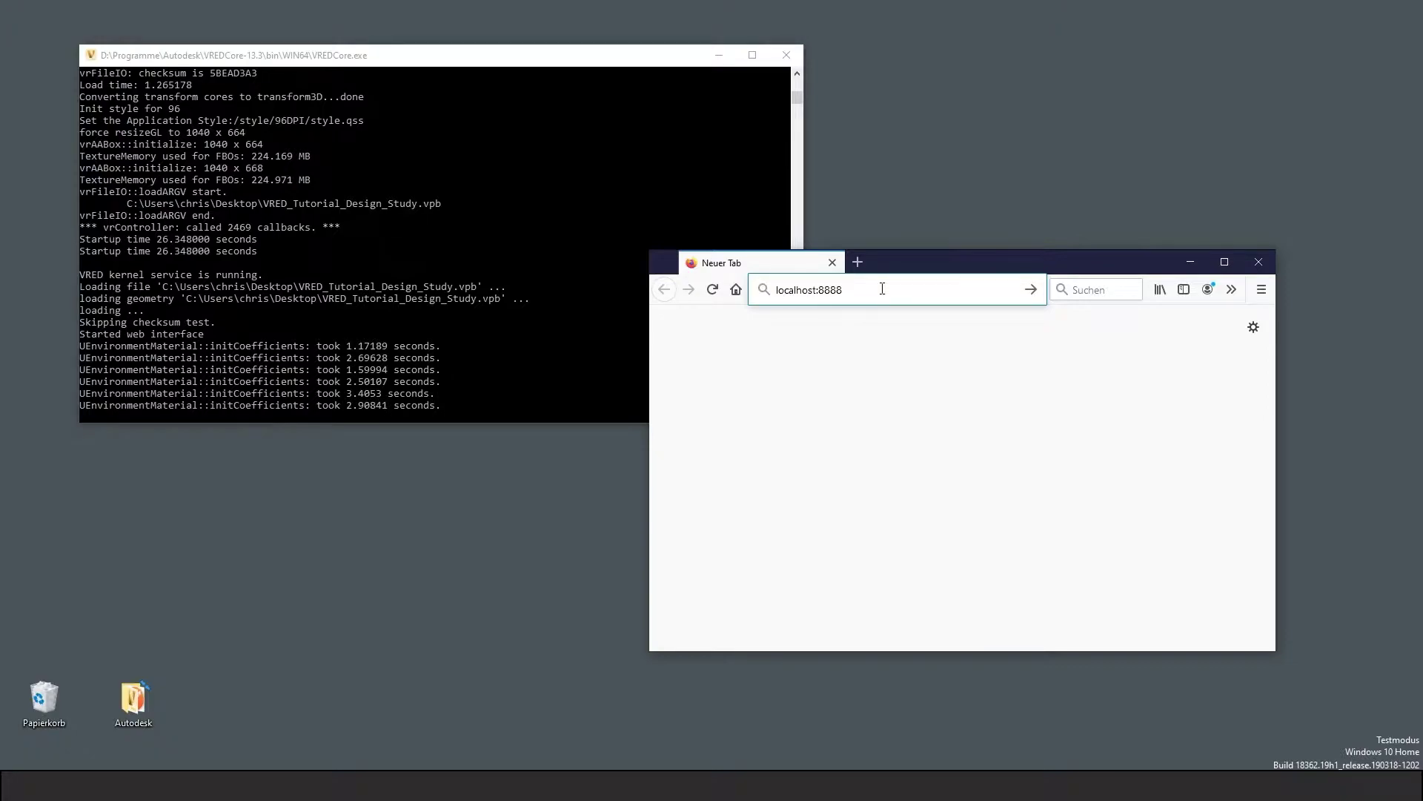
key(Return)
Step: Move and enlarge the browser window showing the VRED Hub, and launch the Stream App
drag(881, 256, 473, 29)
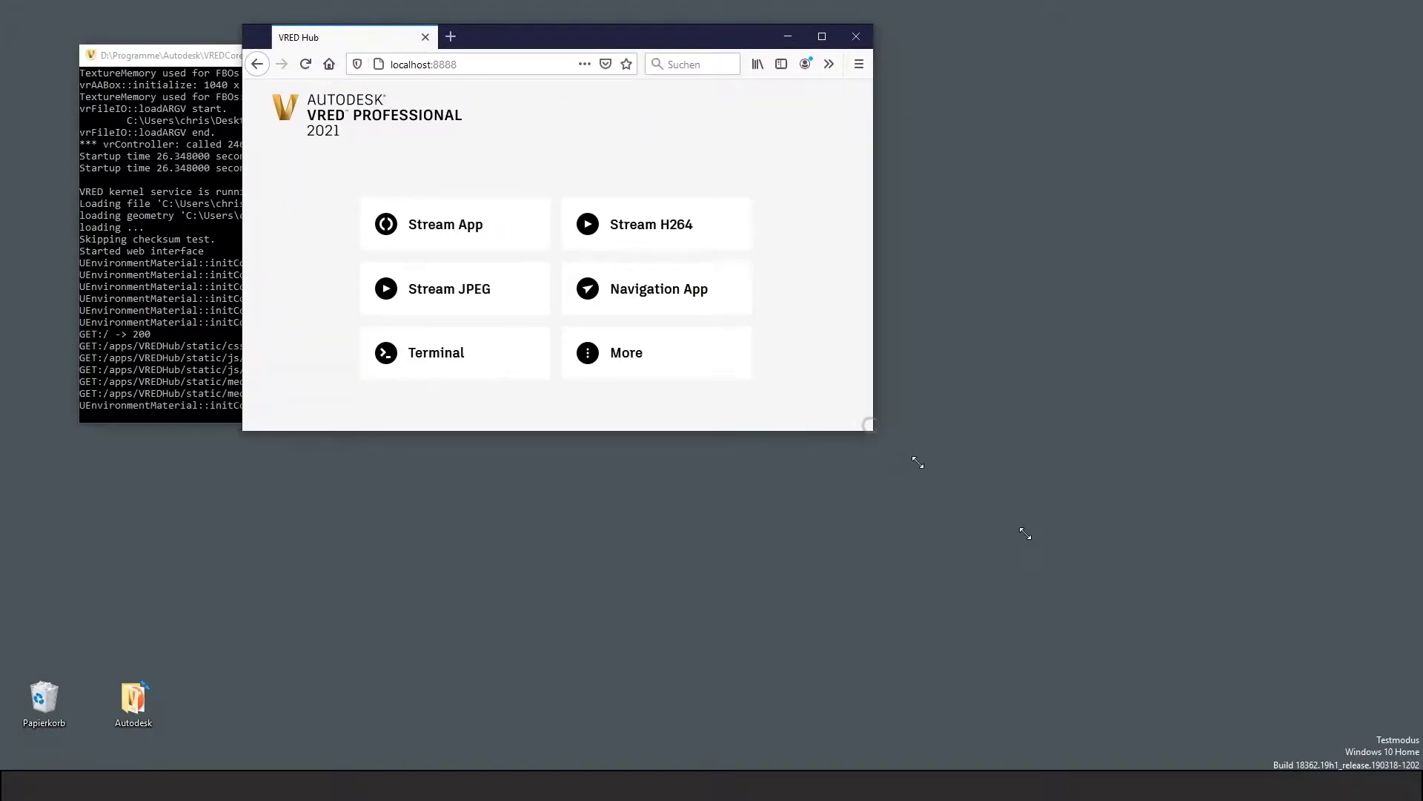
drag(868, 422, 1304, 674)
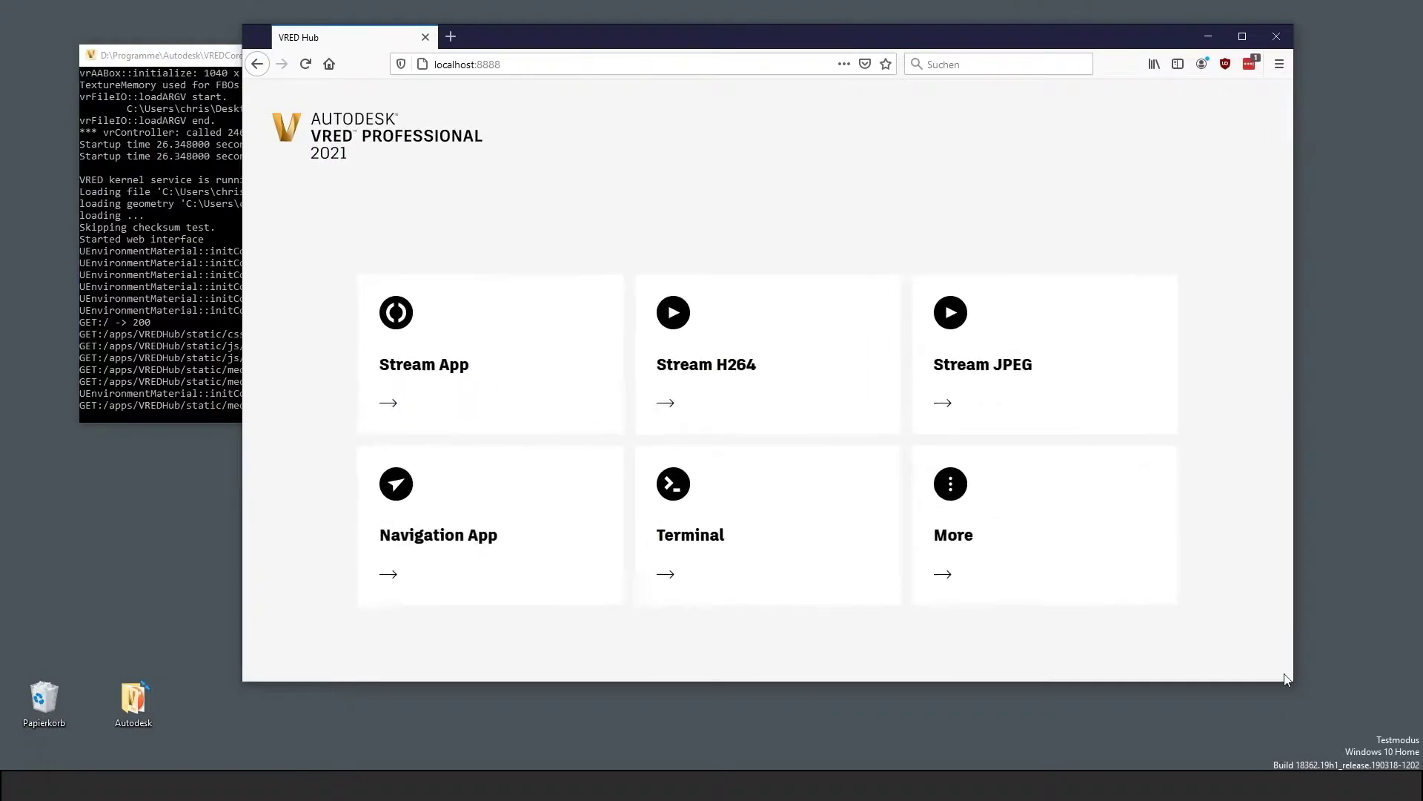
click(489, 355)
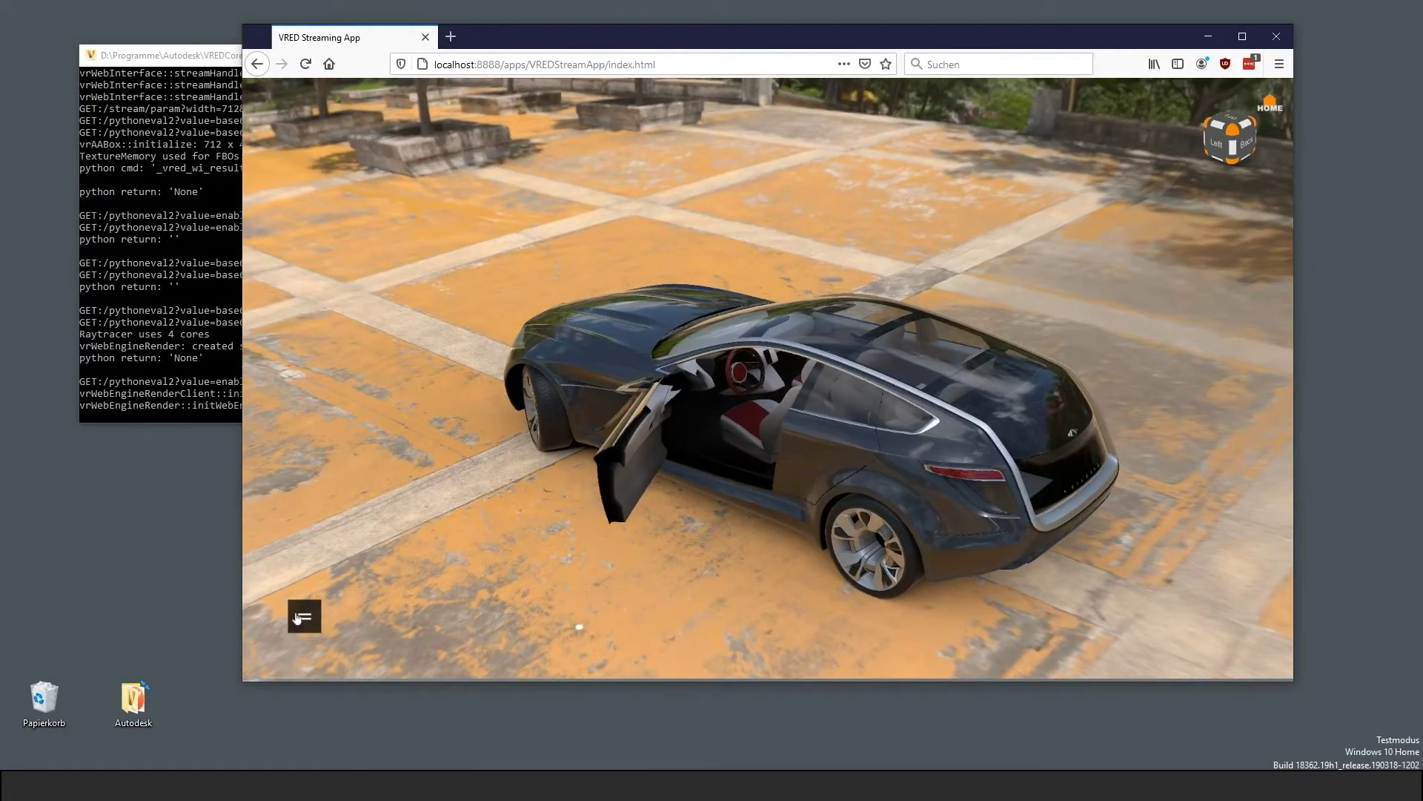
Step: Go through the stored Home, Right, Right-Front and Front viewpoints, orbiting the Right-Front view down to the license plate's height
click(299, 618)
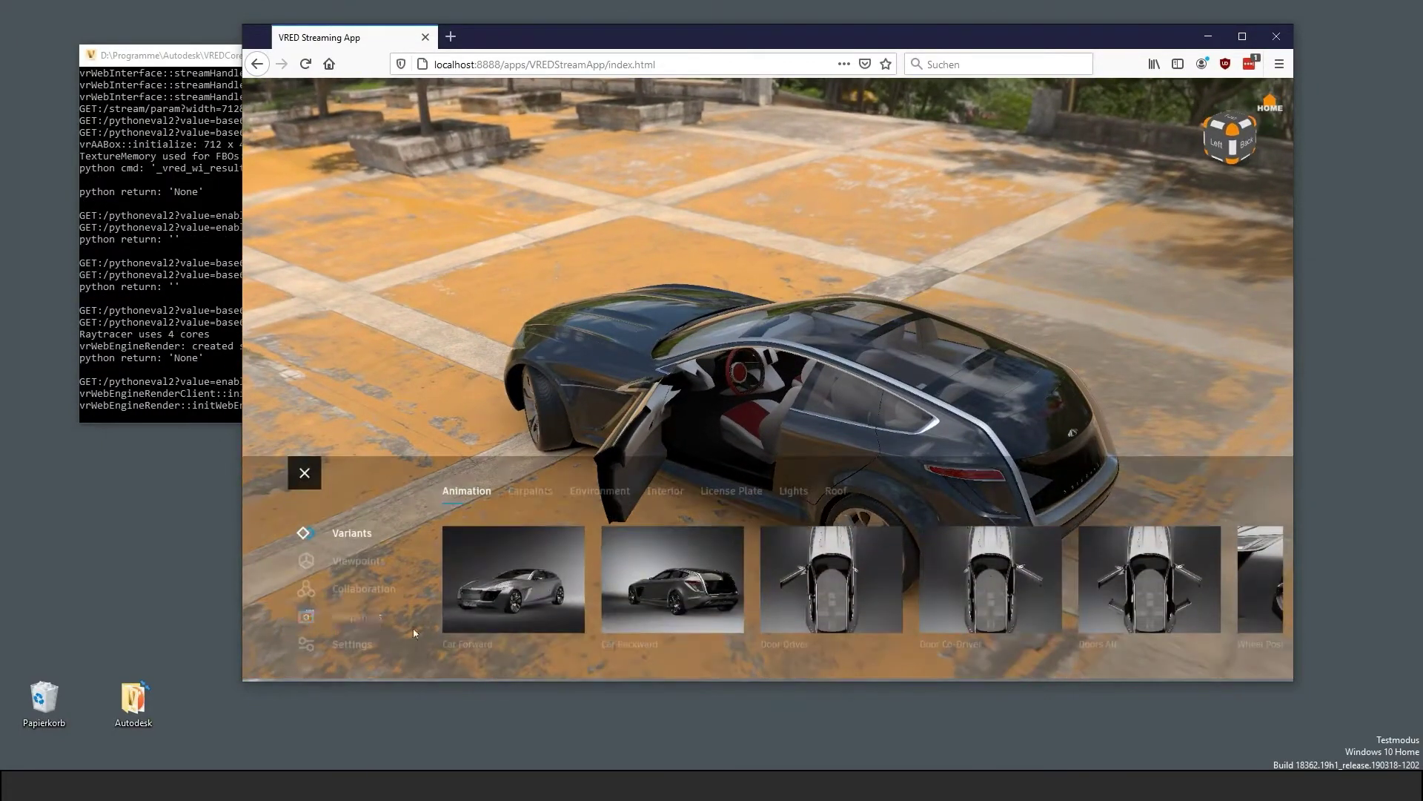
click(357, 563)
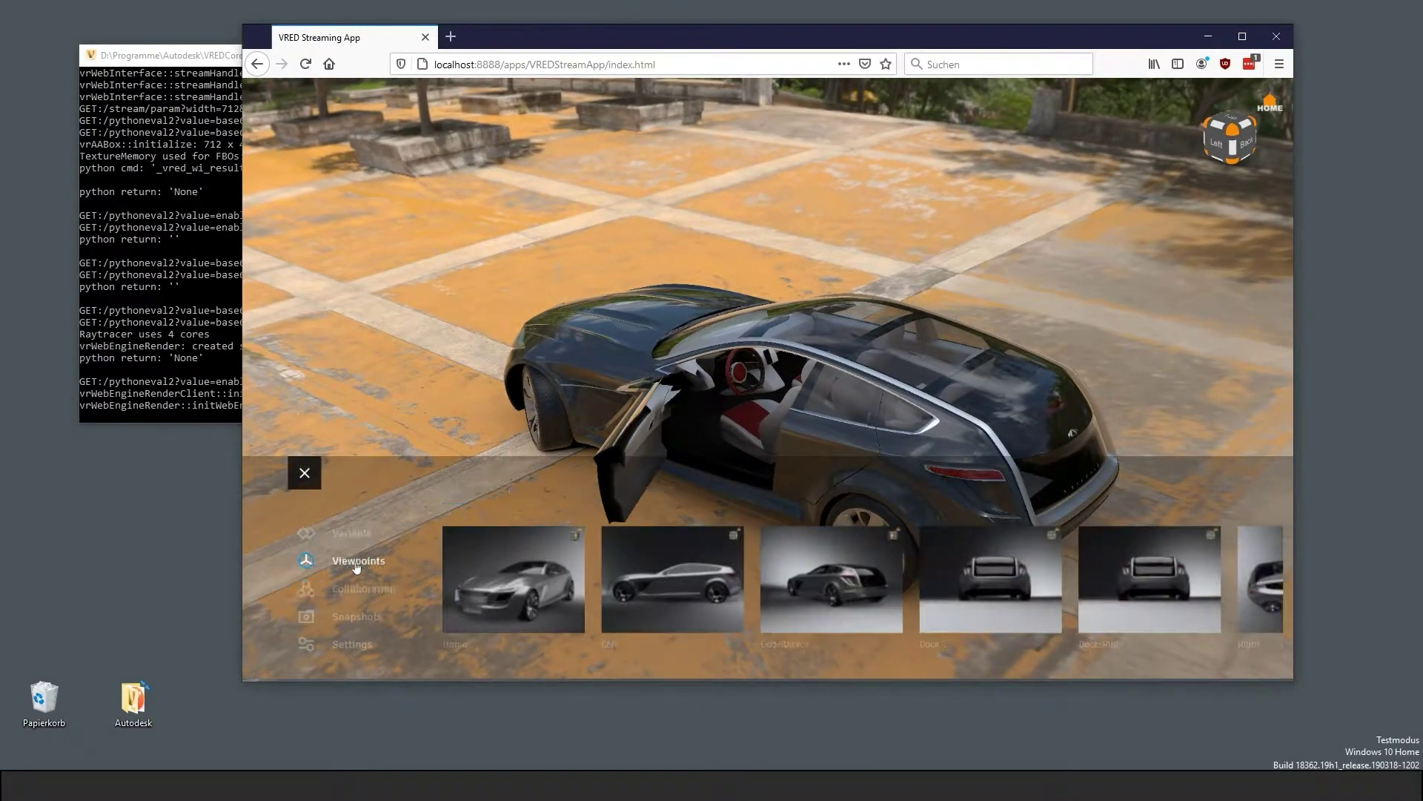
click(527, 588)
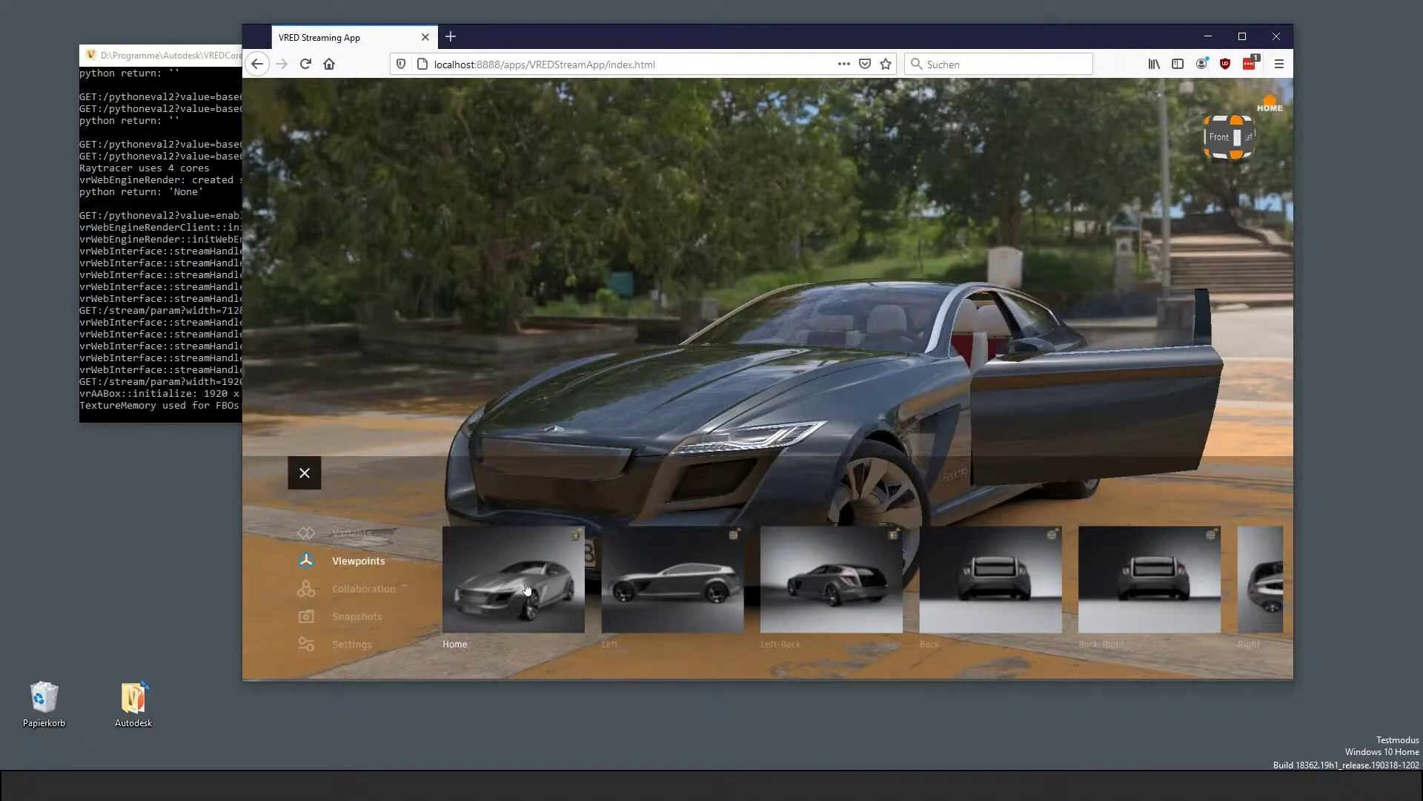
click(1267, 591)
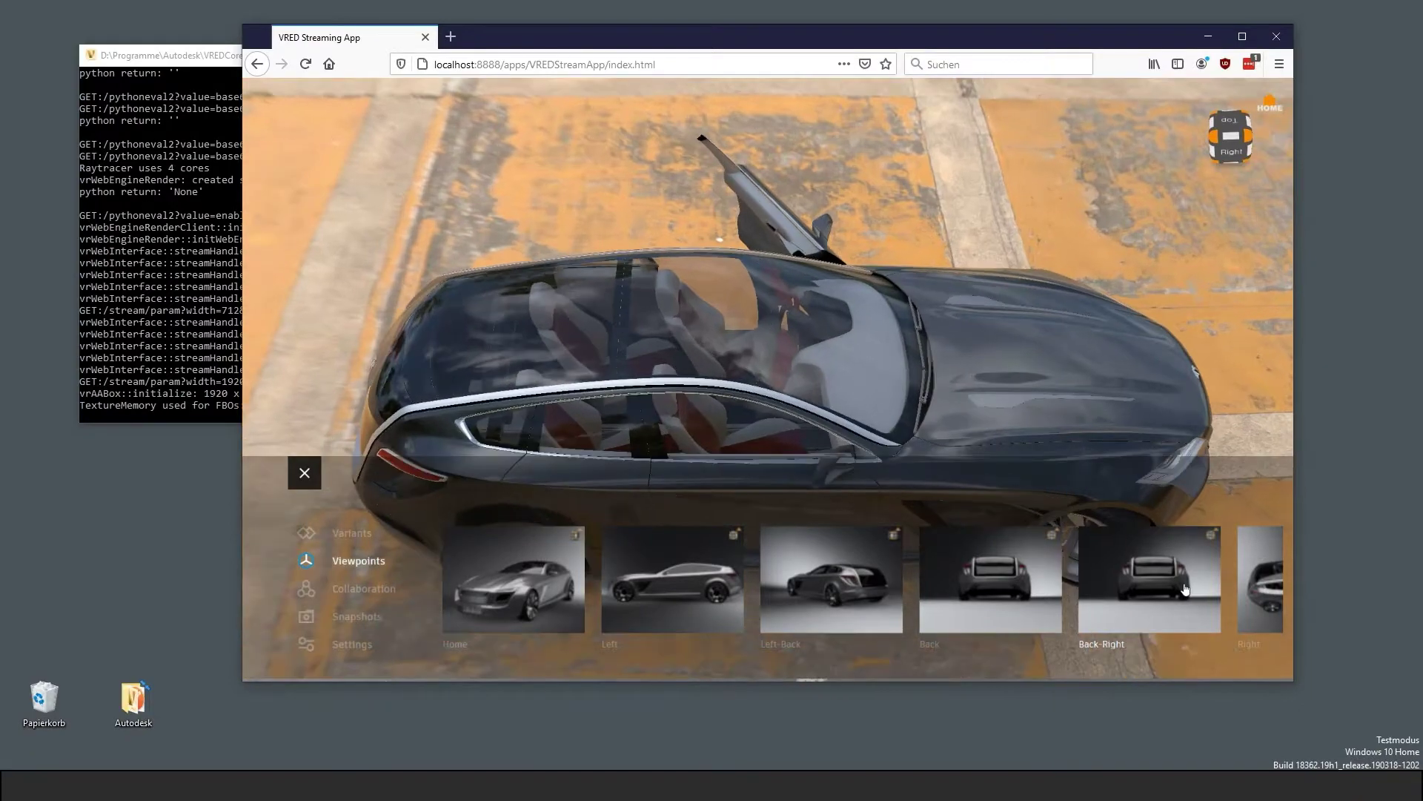
drag(1069, 593, 608, 608)
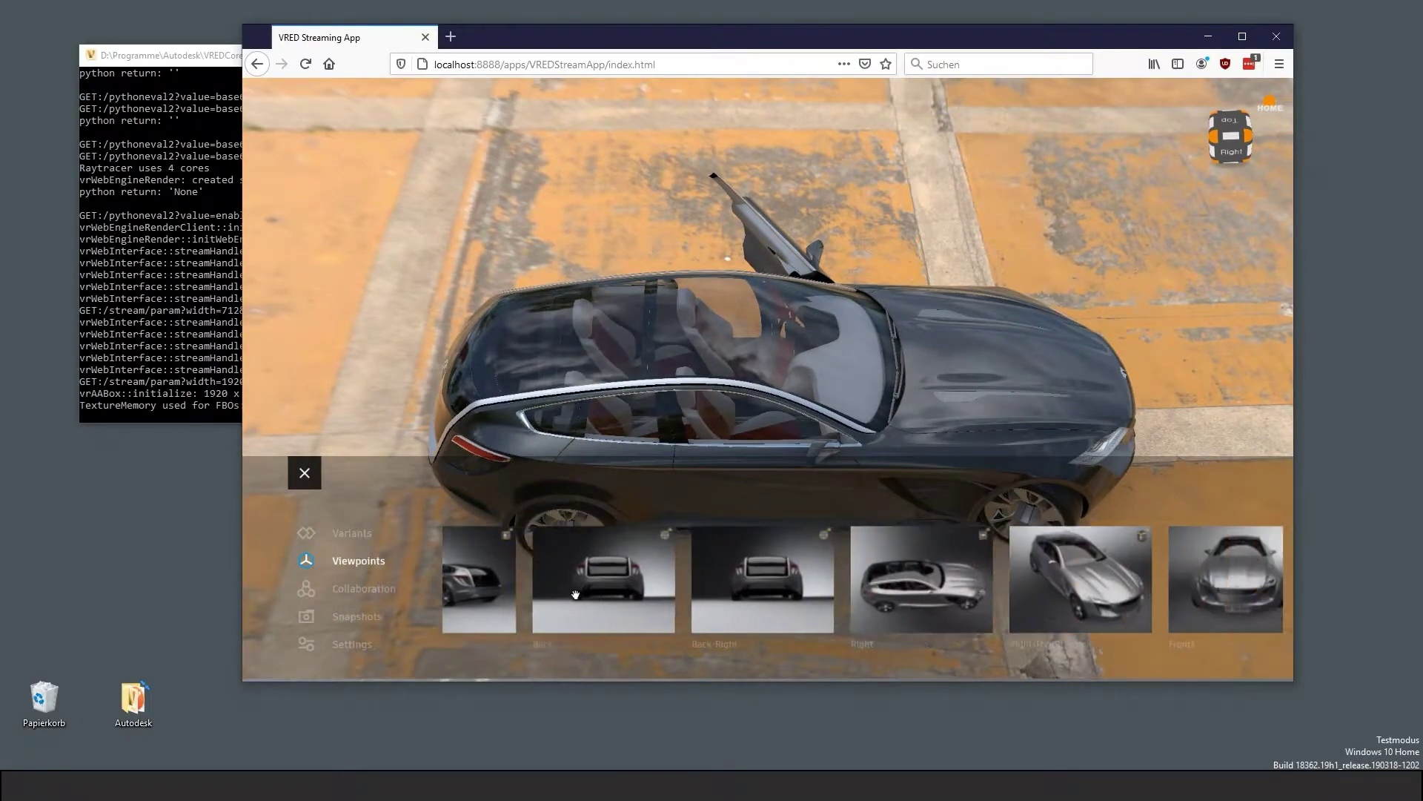
click(929, 591)
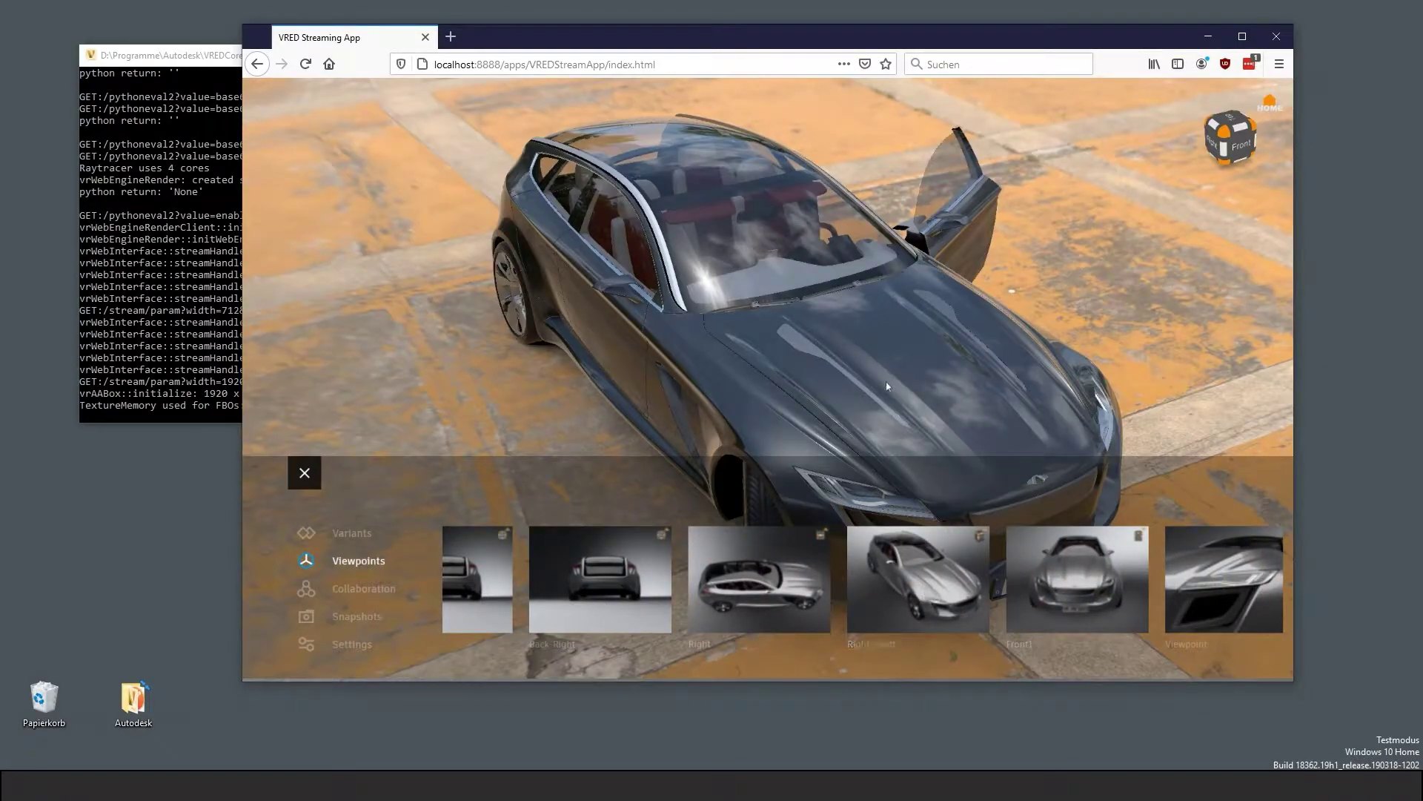
drag(888, 385, 973, 519)
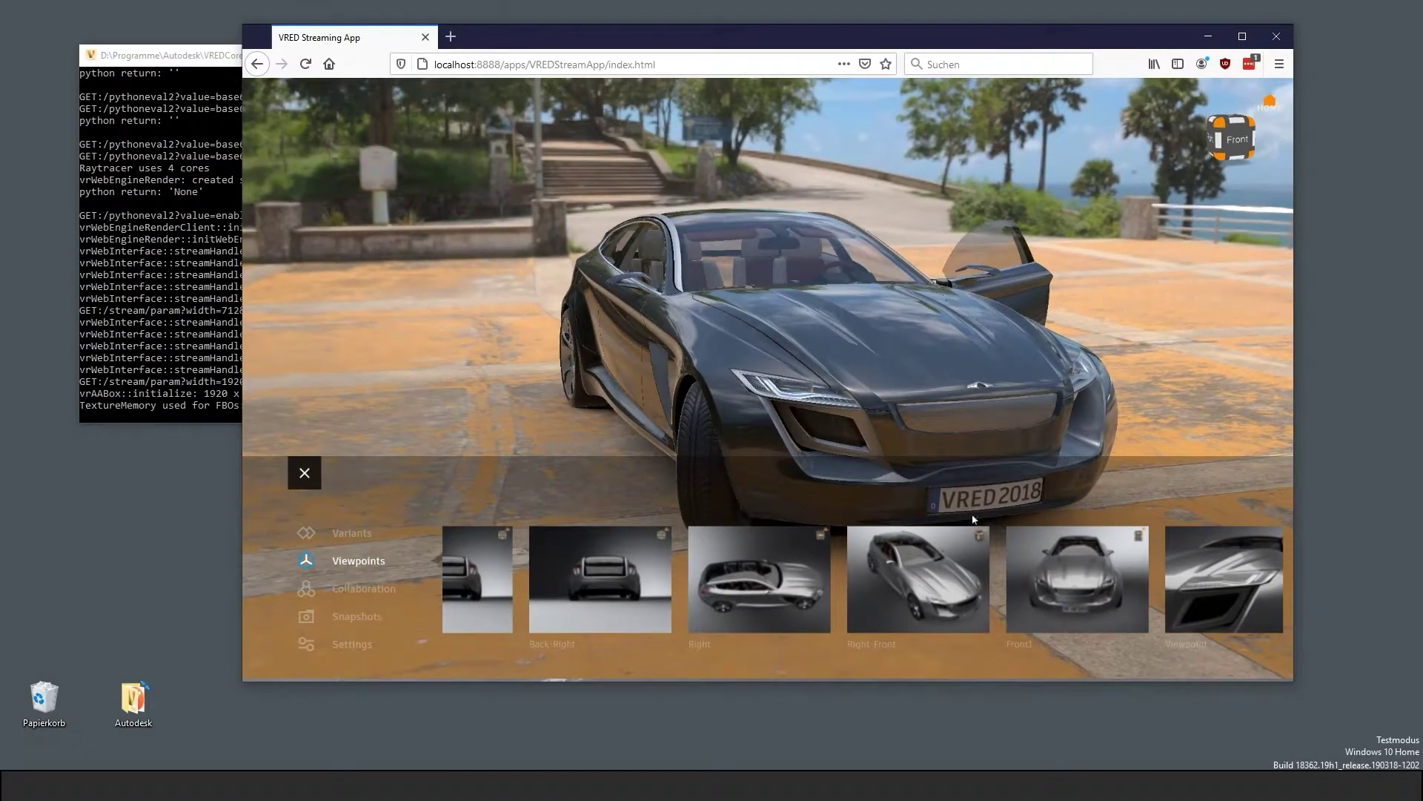
click(1075, 582)
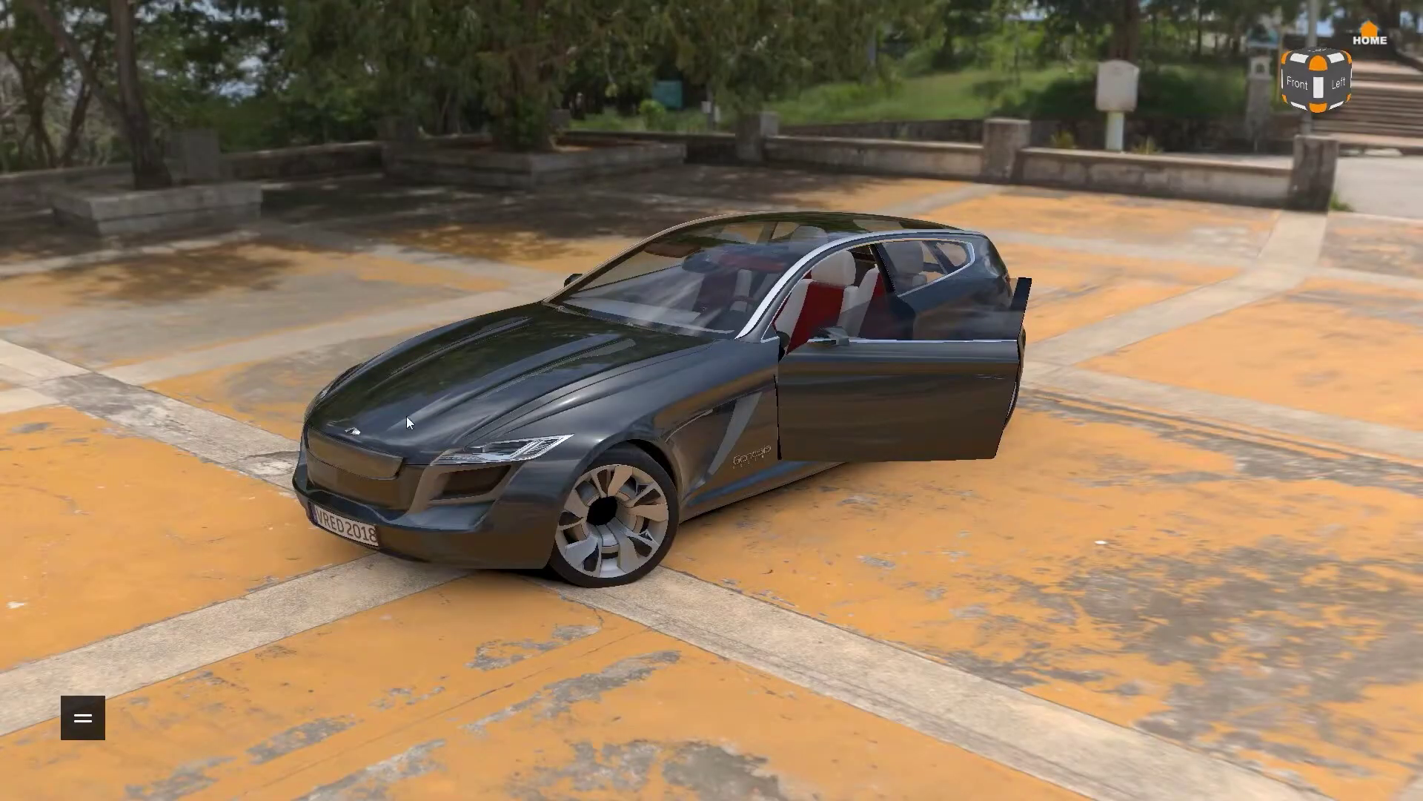
Step: Orbit around the streamed car to view it from its front left side
drag(208, 724, 199, 696)
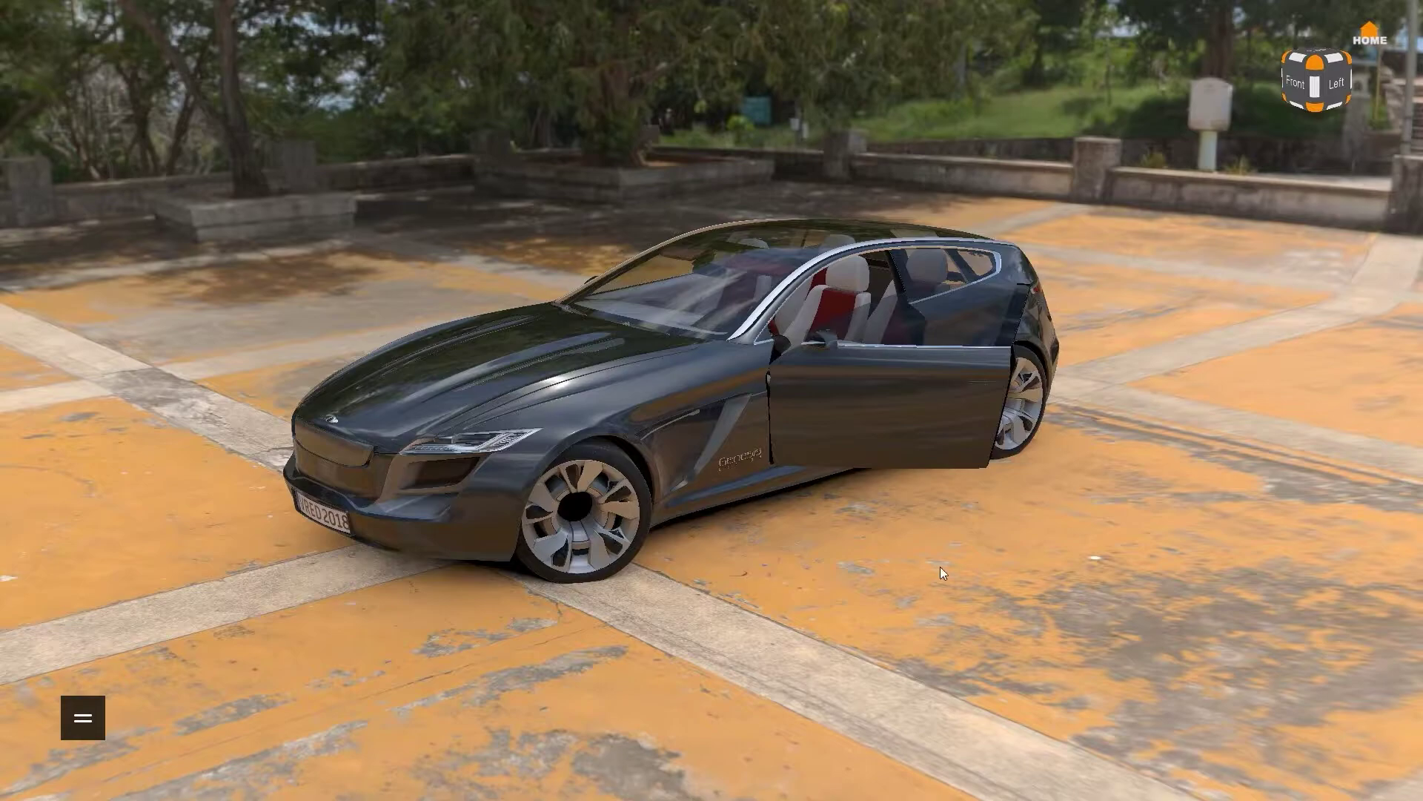
drag(940, 567, 338, 533)
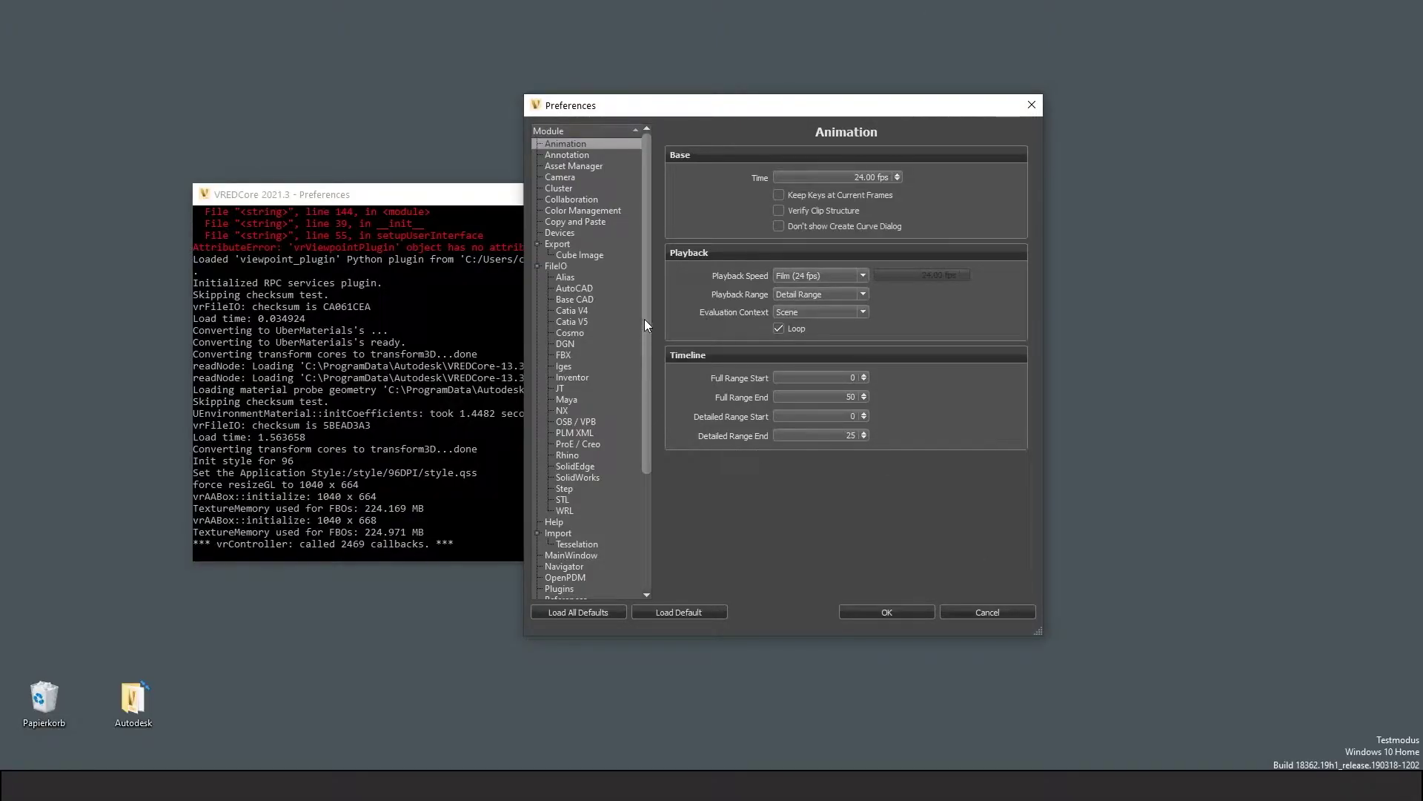
Step: Show the WebInterface preferences of VRED Core and examine the web server's port setting
drag(645, 324, 644, 443)
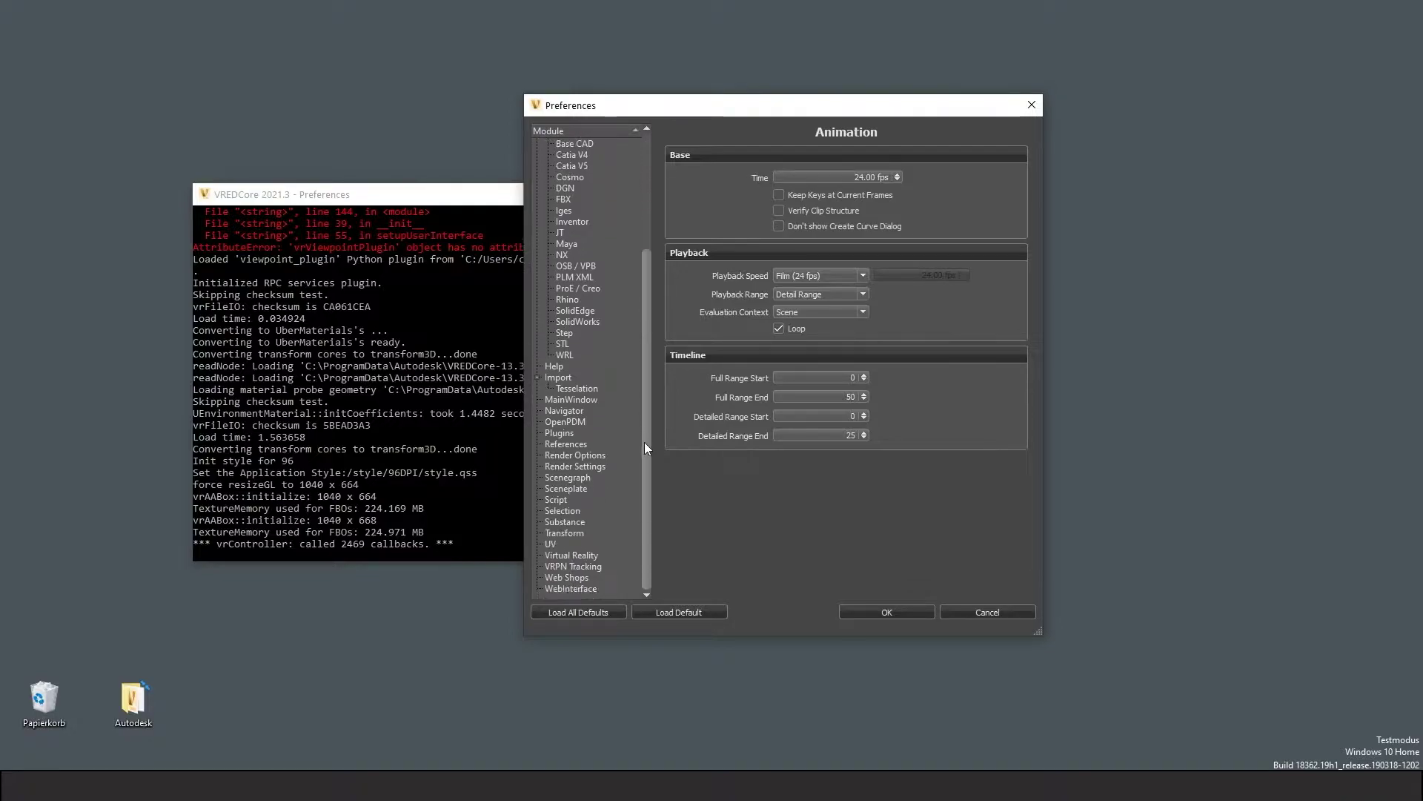
click(601, 589)
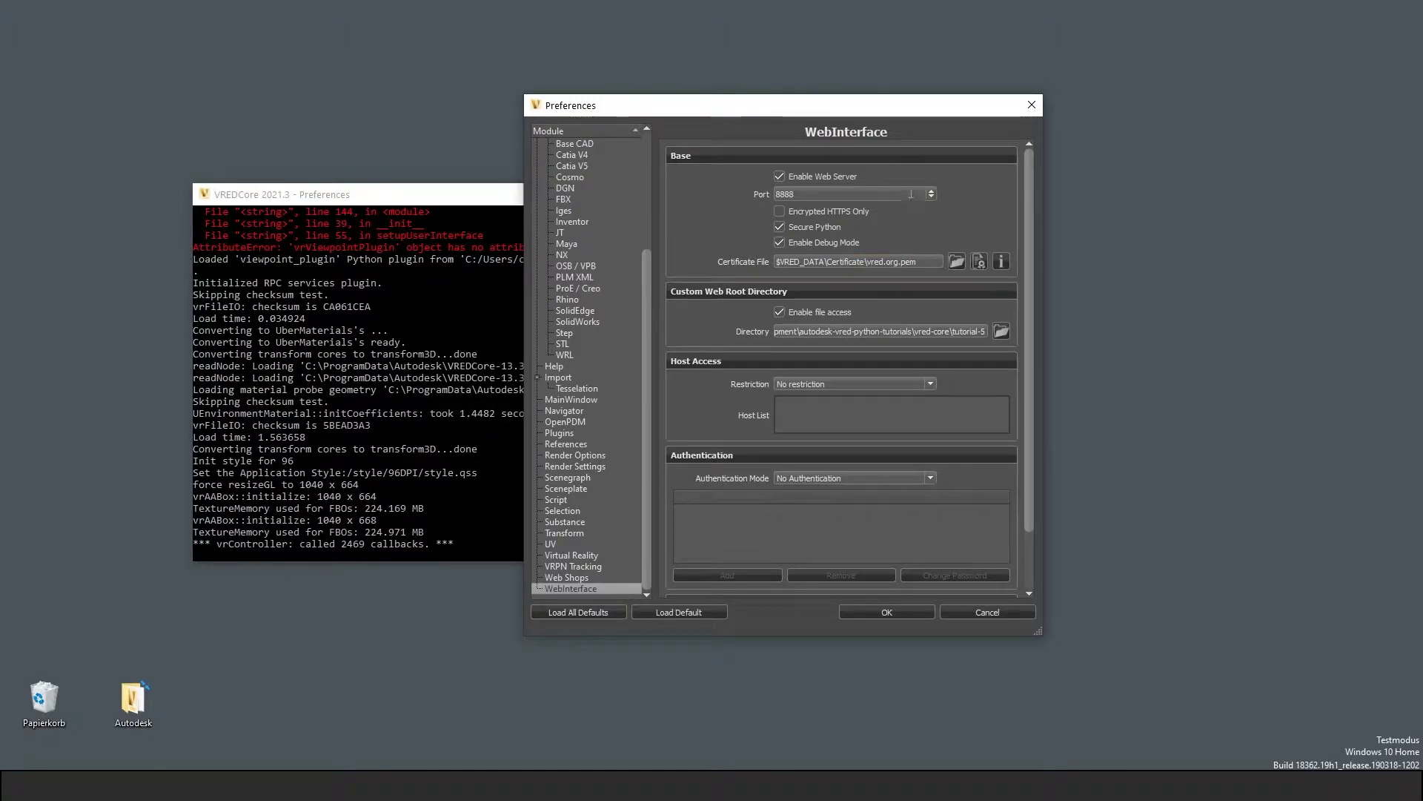
click(911, 194)
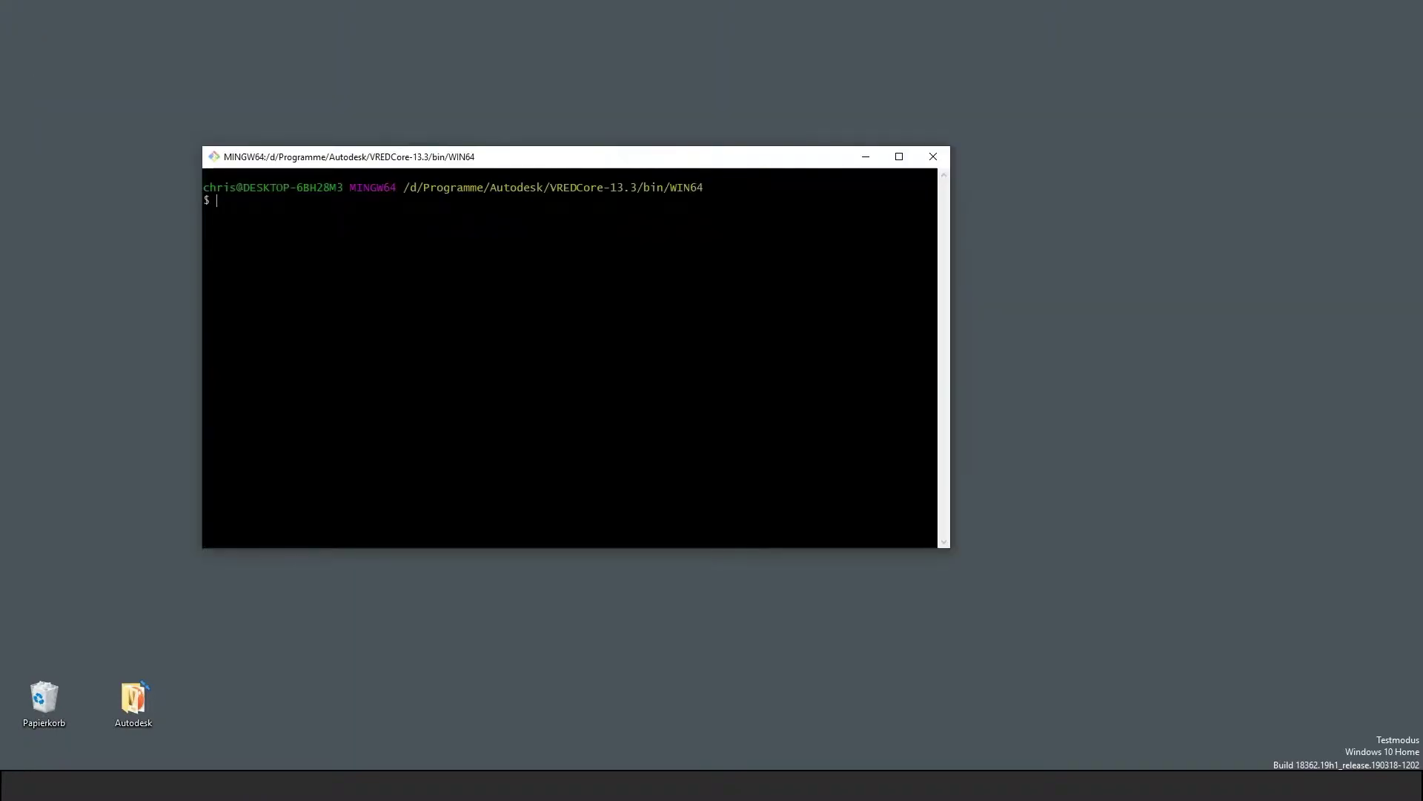
Step: Run ./VREDCore.exe "C:\VRED_Tutorial_Design_Study.vpb" in the shell to start VRED Core with the scene
text(VREDCore.exe "C:\)
text(VRED_Tutorial_Design_Study.vpb)
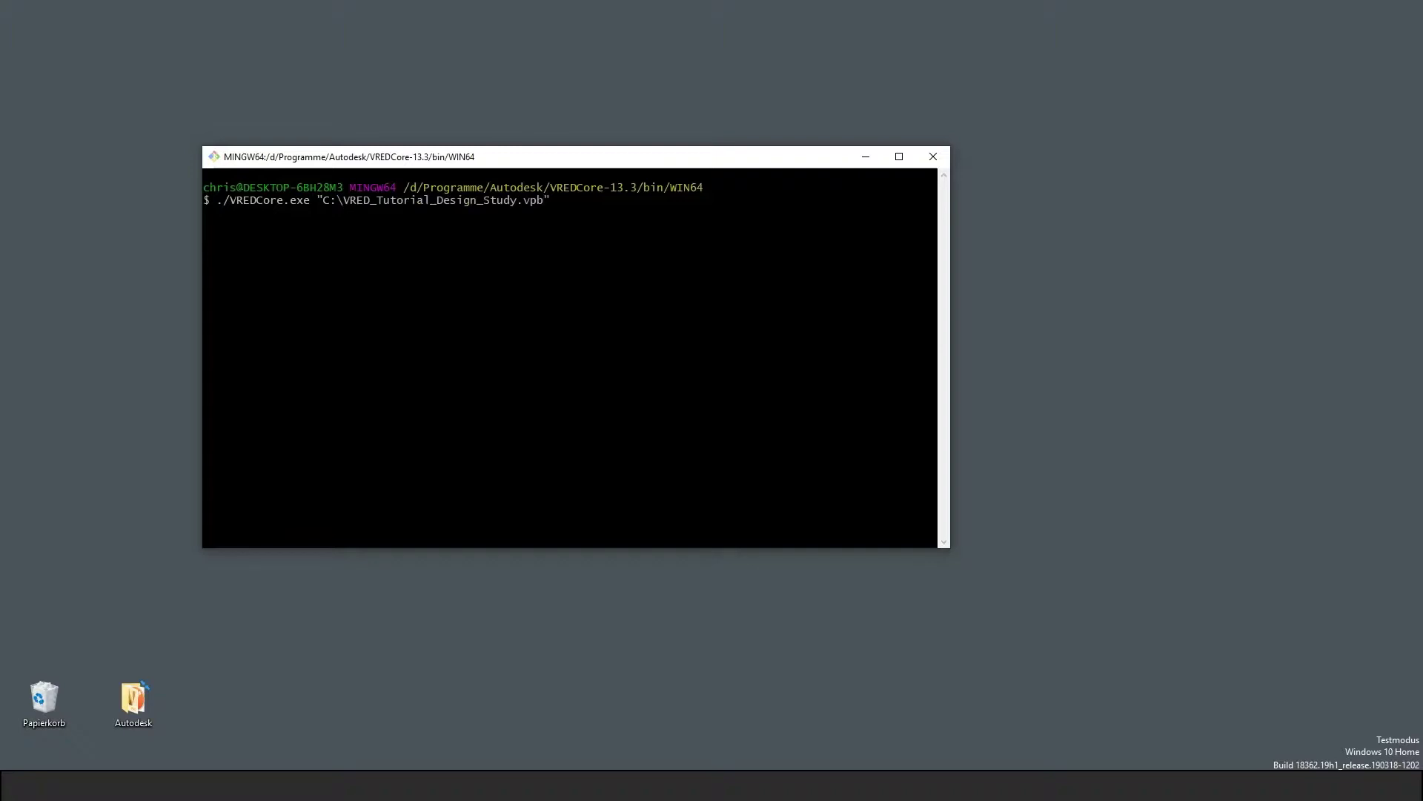
key(Return)
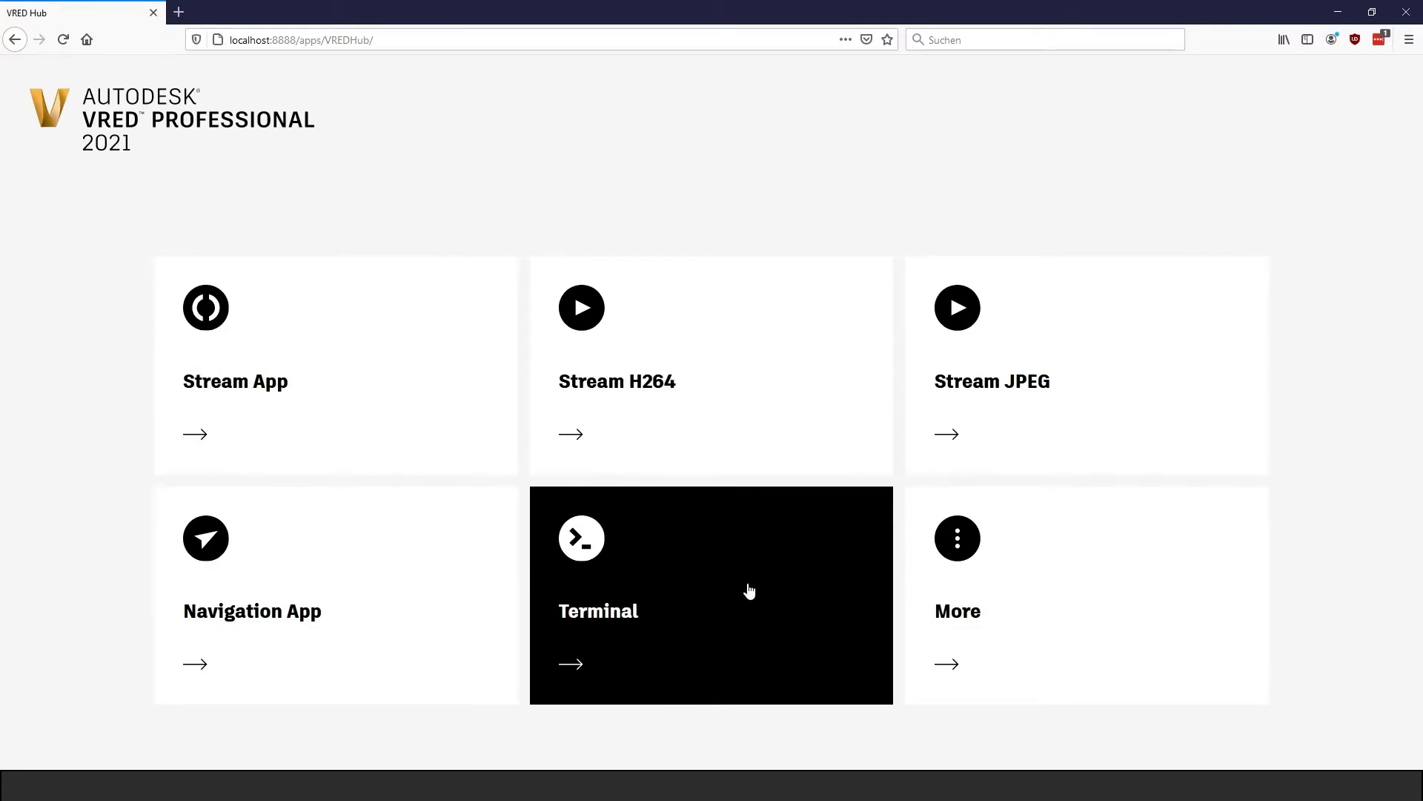
Step: In the VRED Hub's Terminal app, replace the sample script with load("C:/VRED_Tutorial_Design_Study.vpb") and send it
click(747, 589)
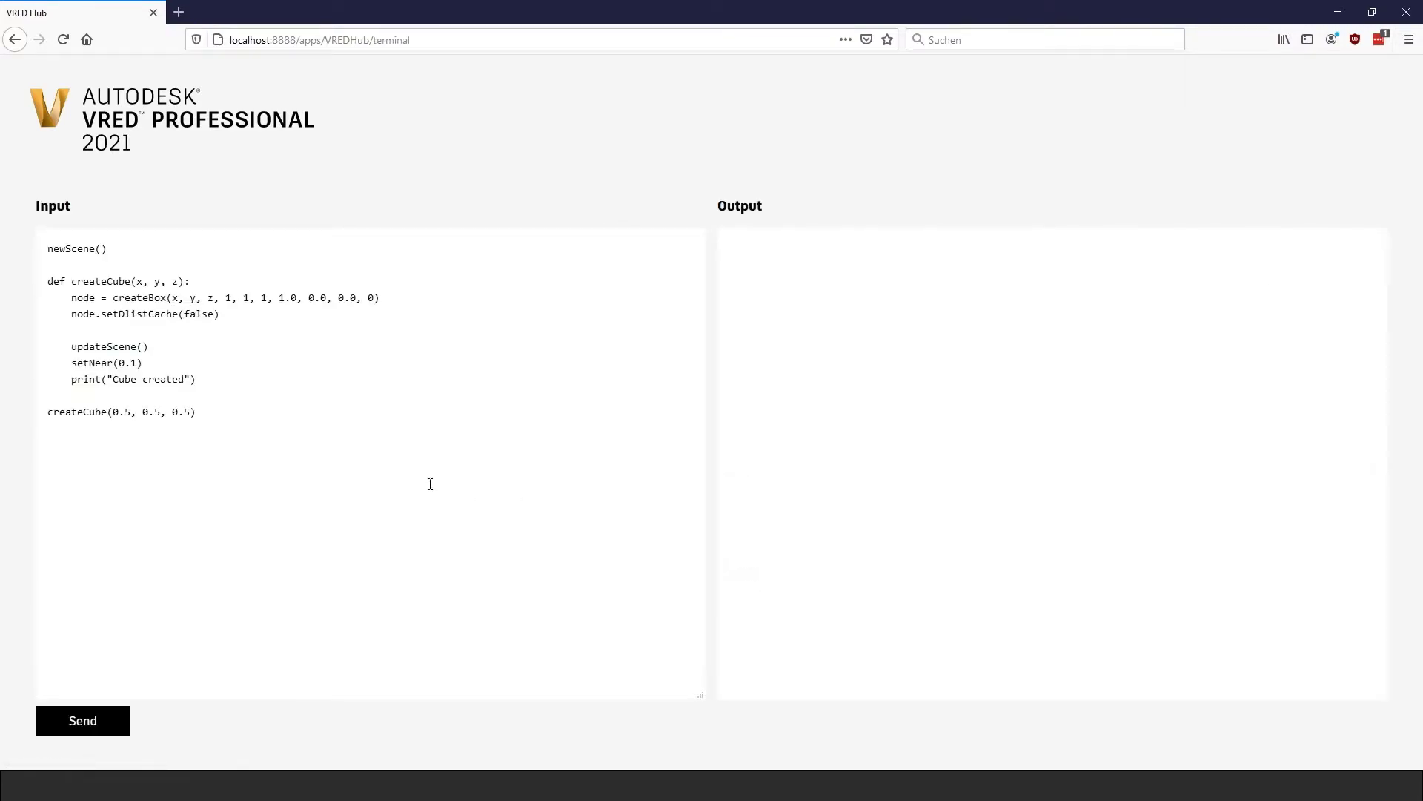
drag(275, 443, 52, 255)
key(BackSpace)
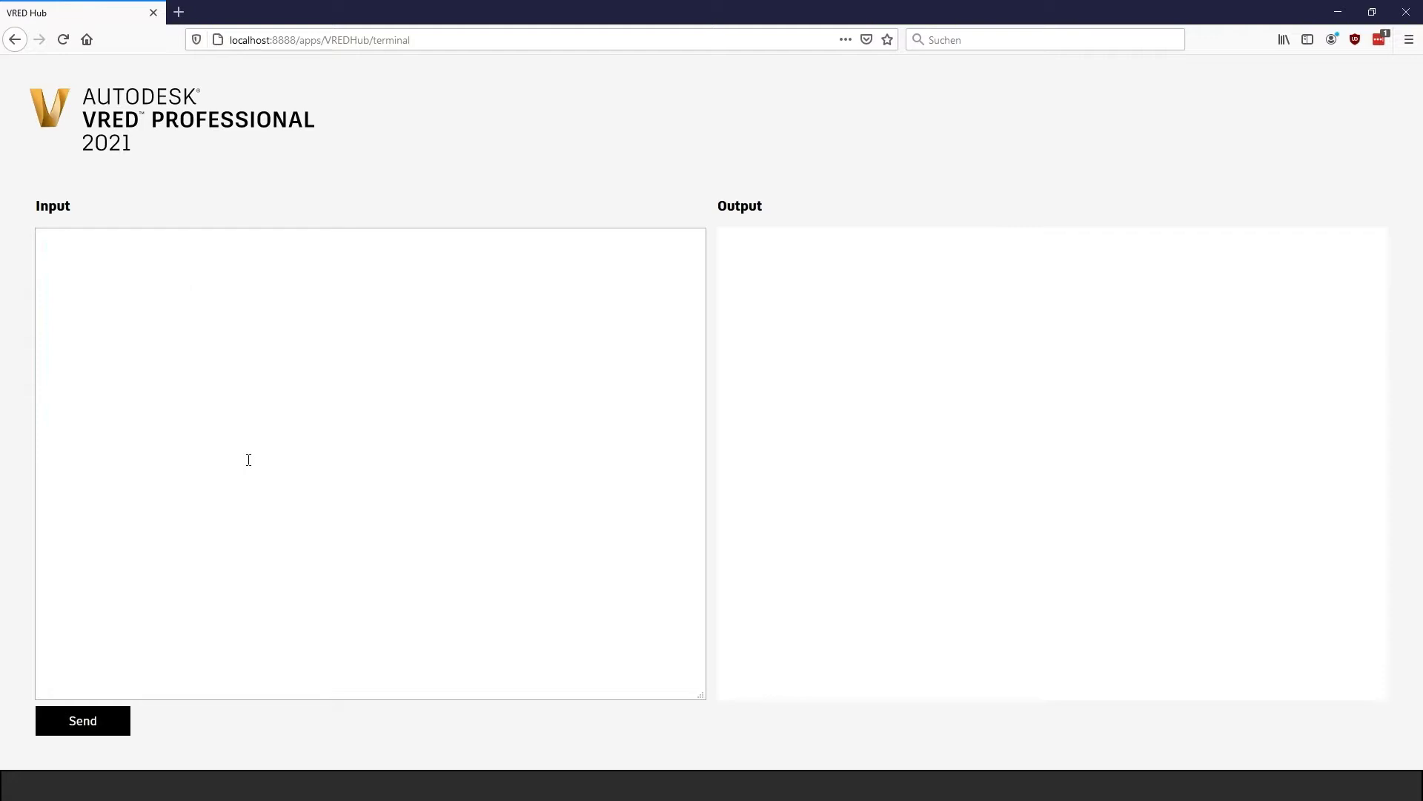
text(load("C:/)
text(VRED_Tutorial_Design_Study.vpb)
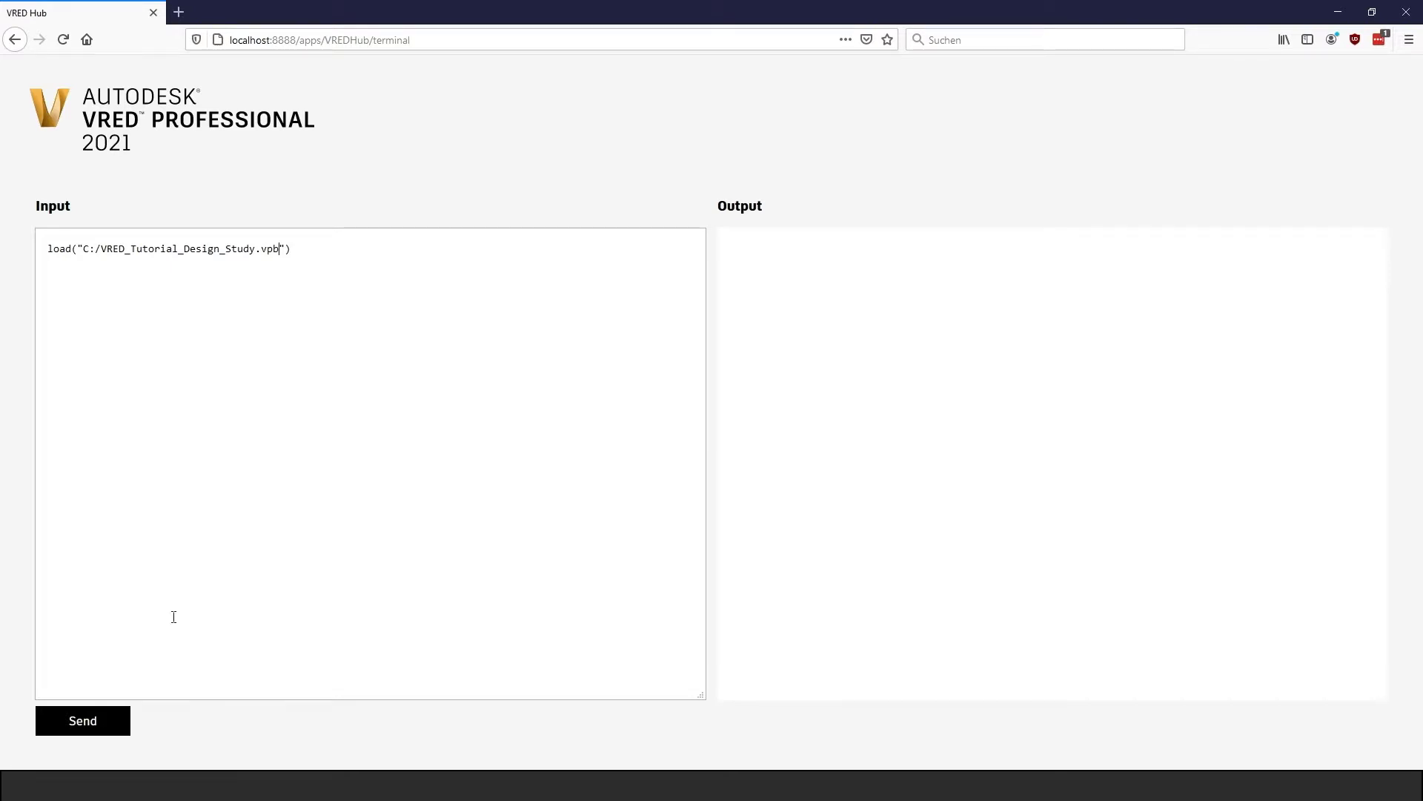
click(109, 723)
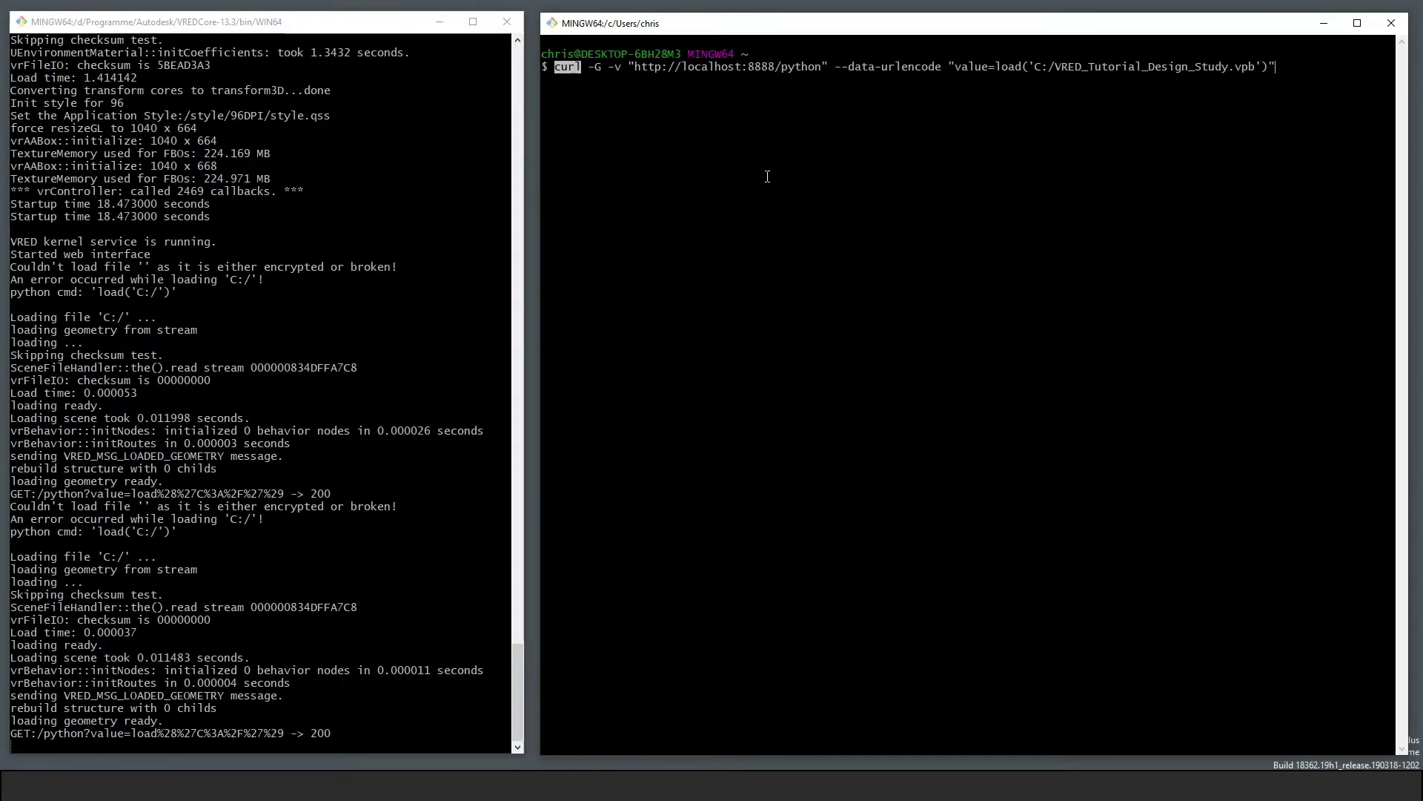
drag(635, 69, 821, 66)
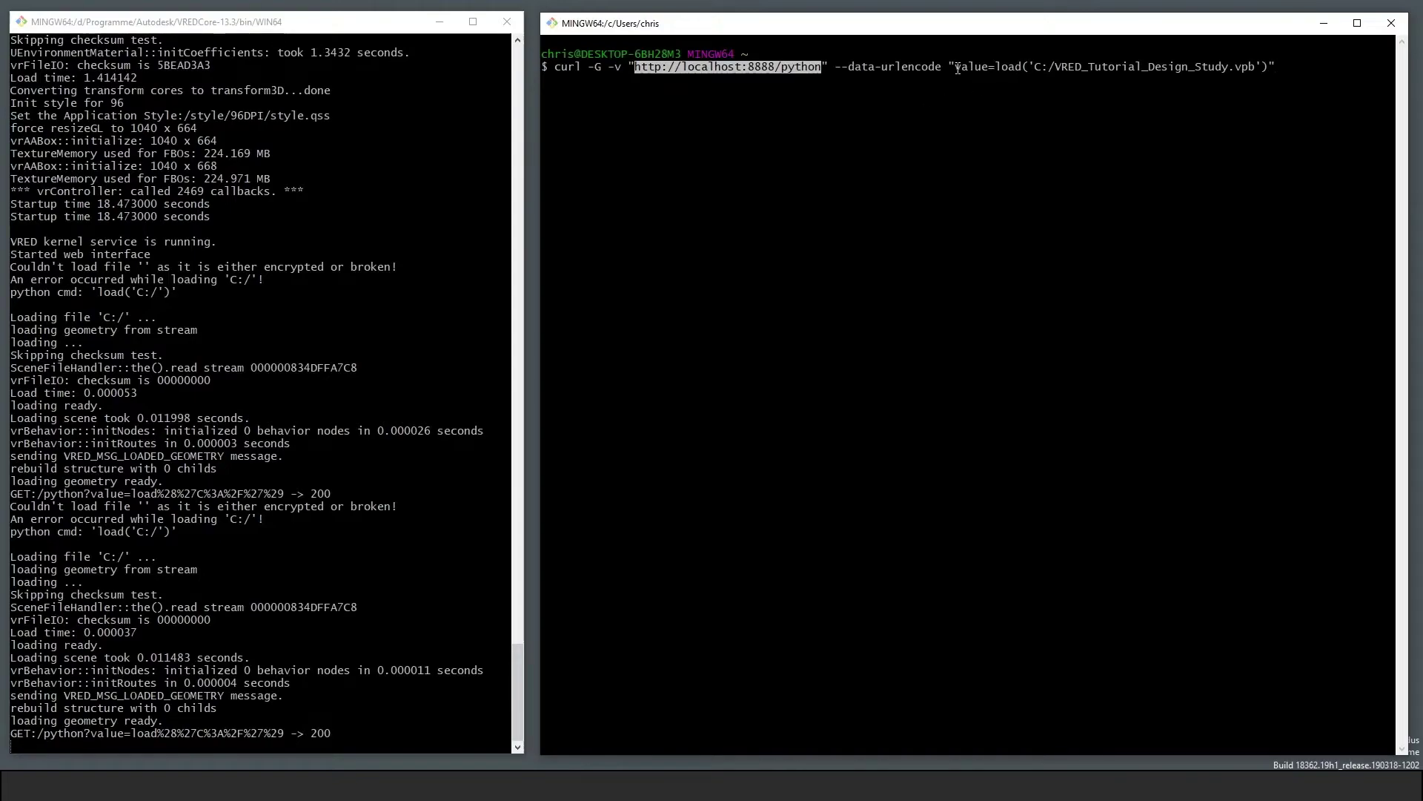
drag(957, 68, 1323, 70)
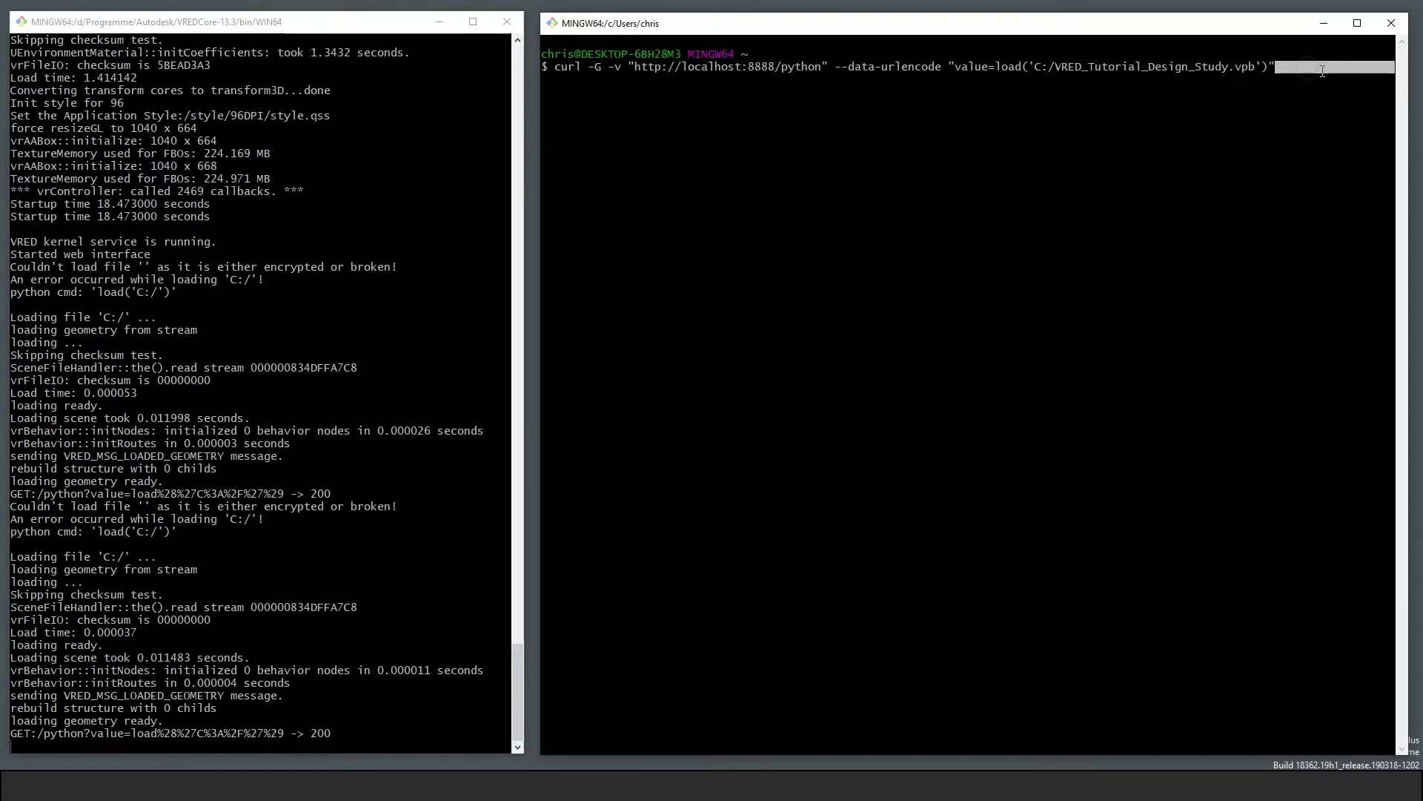
key(Return)
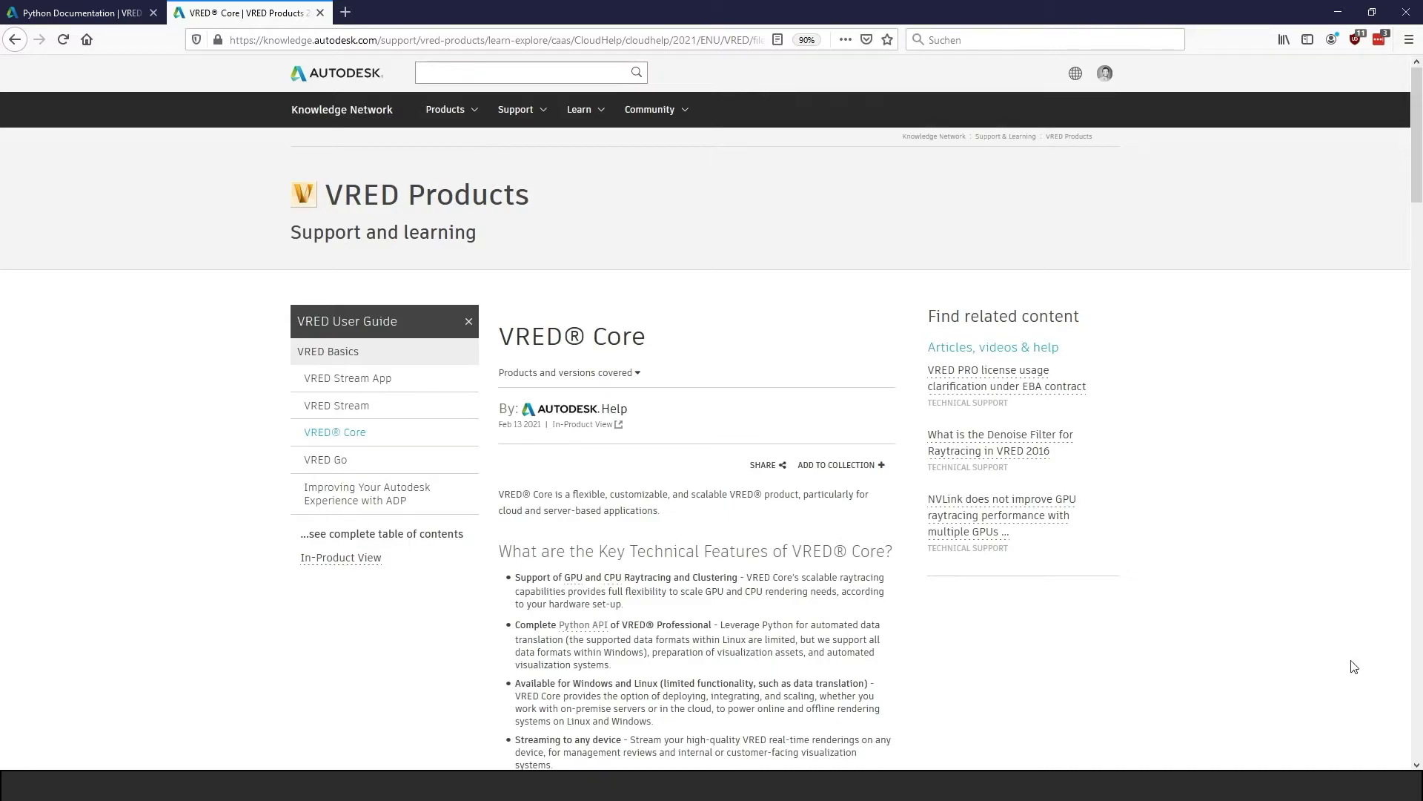
Step: Read the VRED Core help page through its Python API section, close it, and browse the Python documentation up to VRED Python API v2
middle_click(1377, 719)
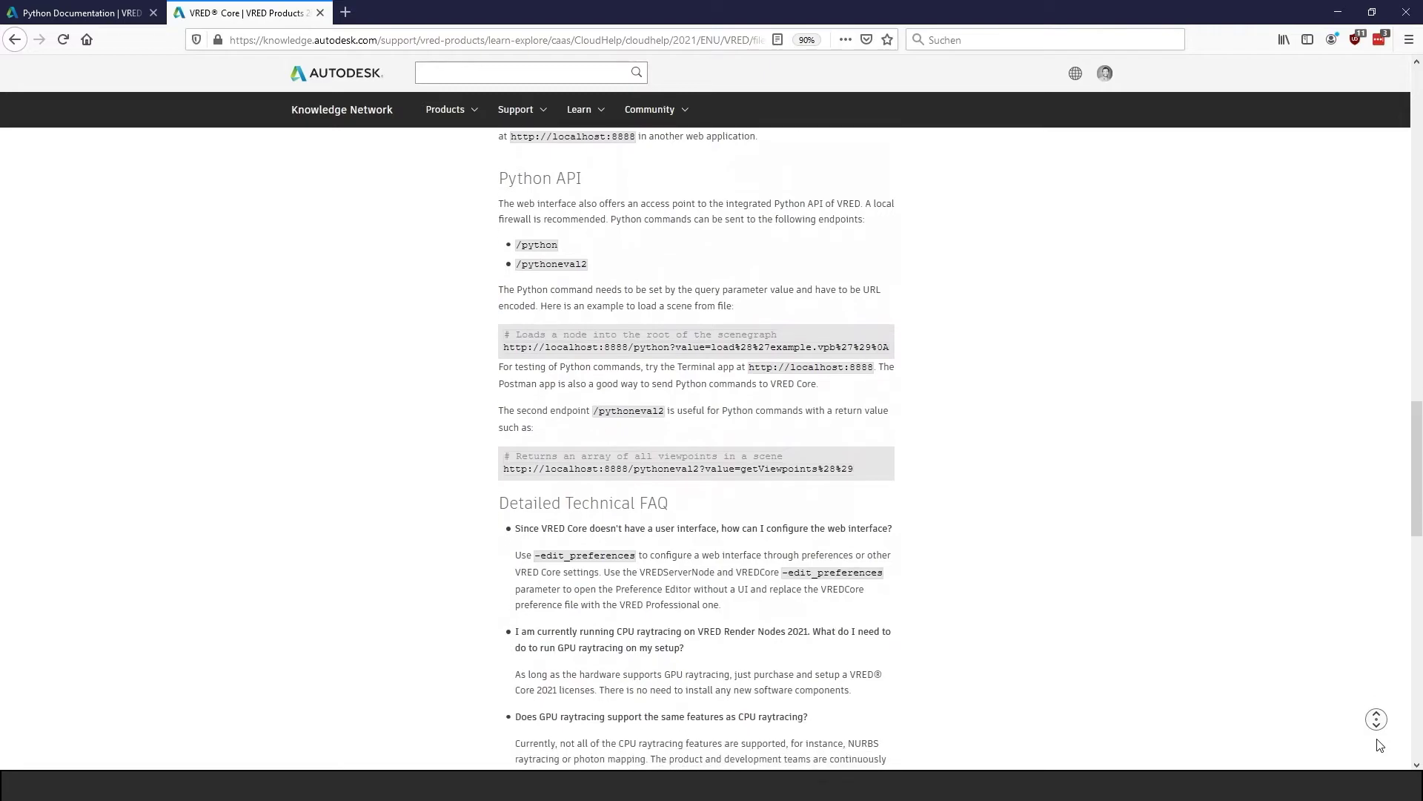
key(ctrl+w)
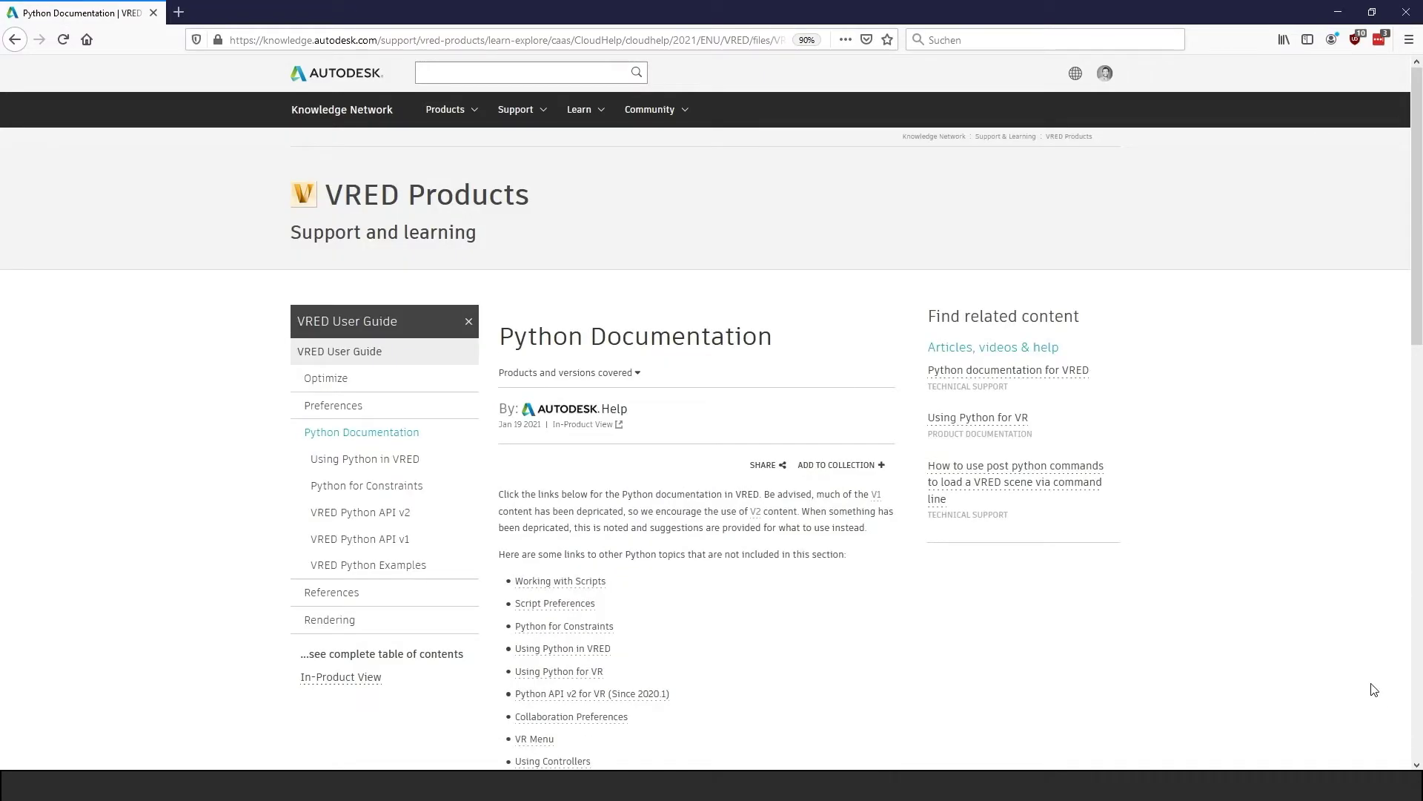
click(397, 460)
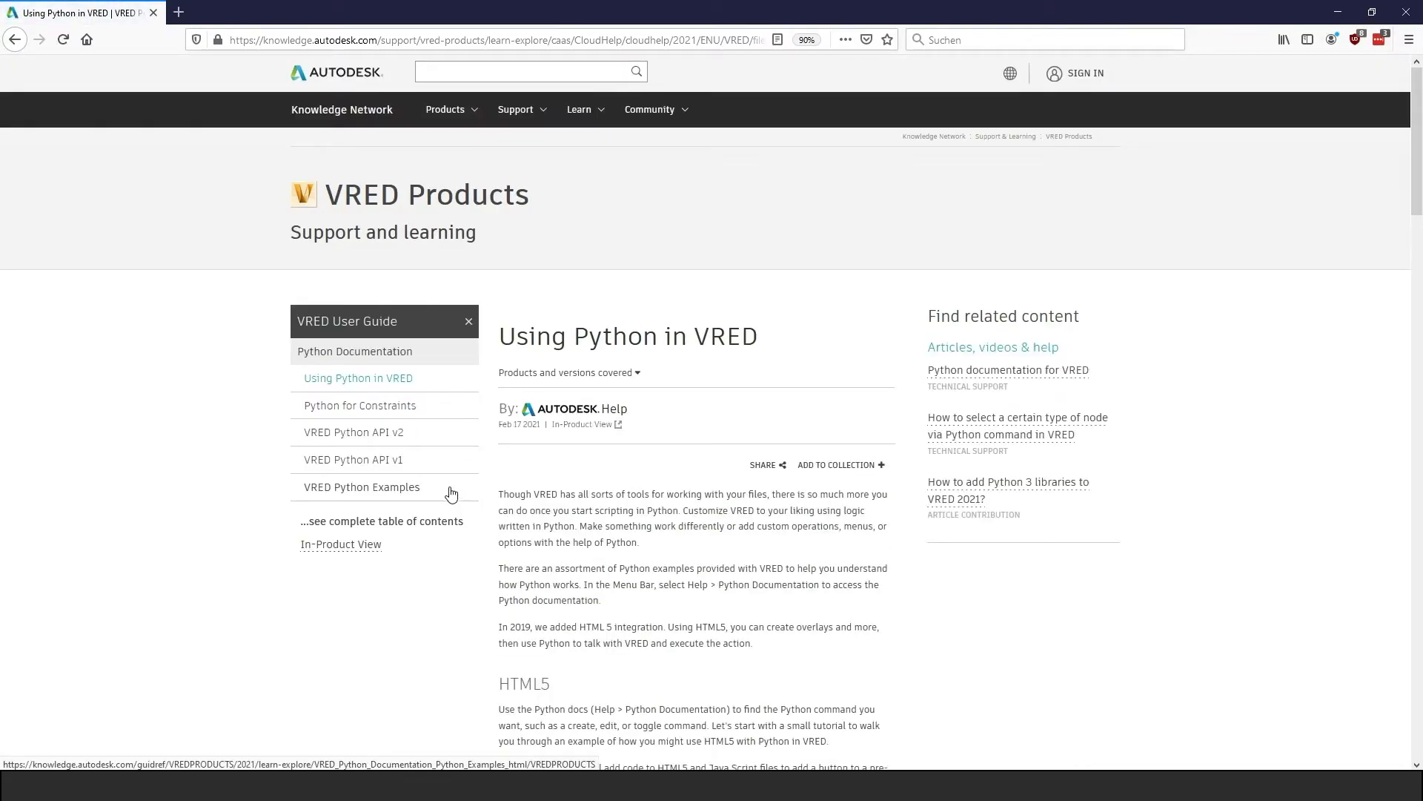
click(374, 435)
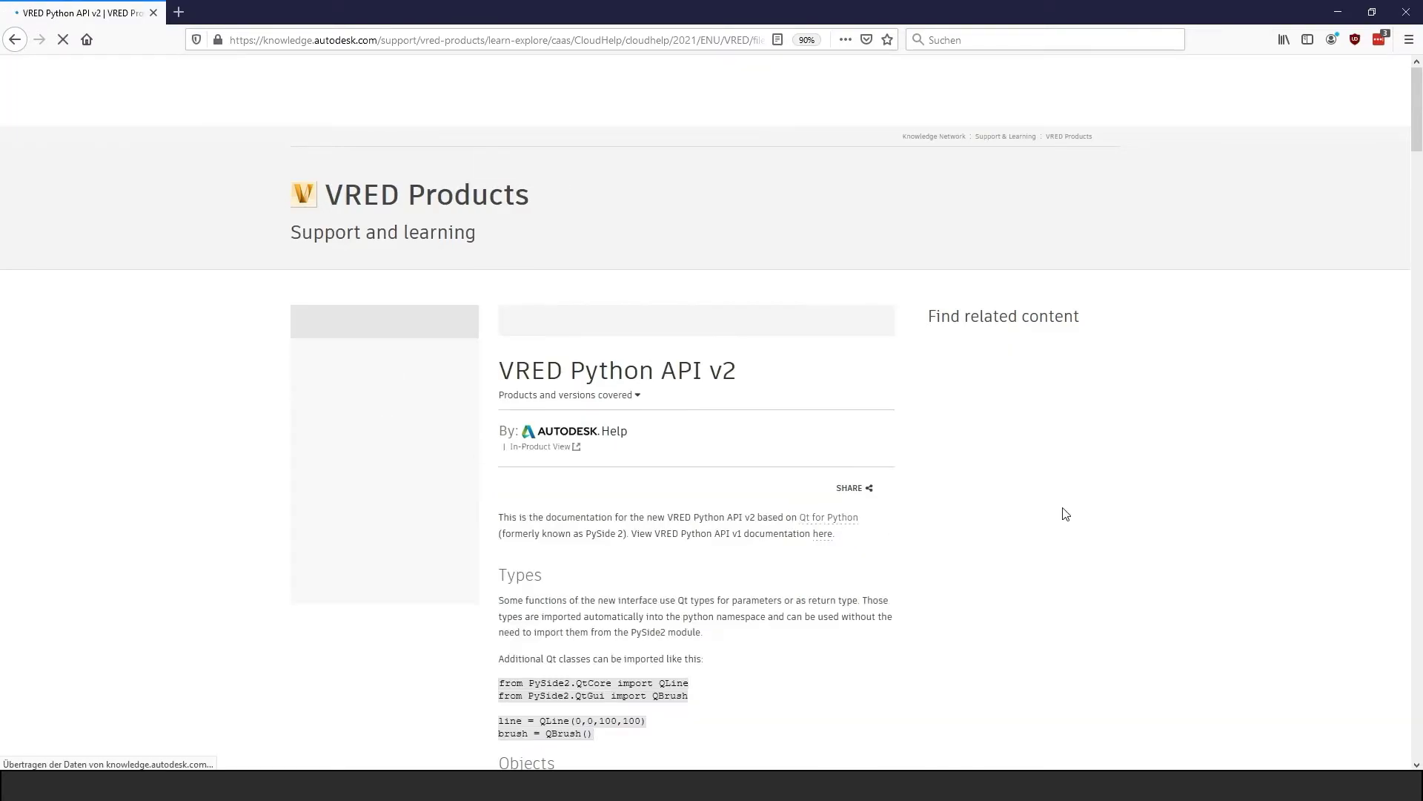
middle_drag(1275, 519, 1283, 531)
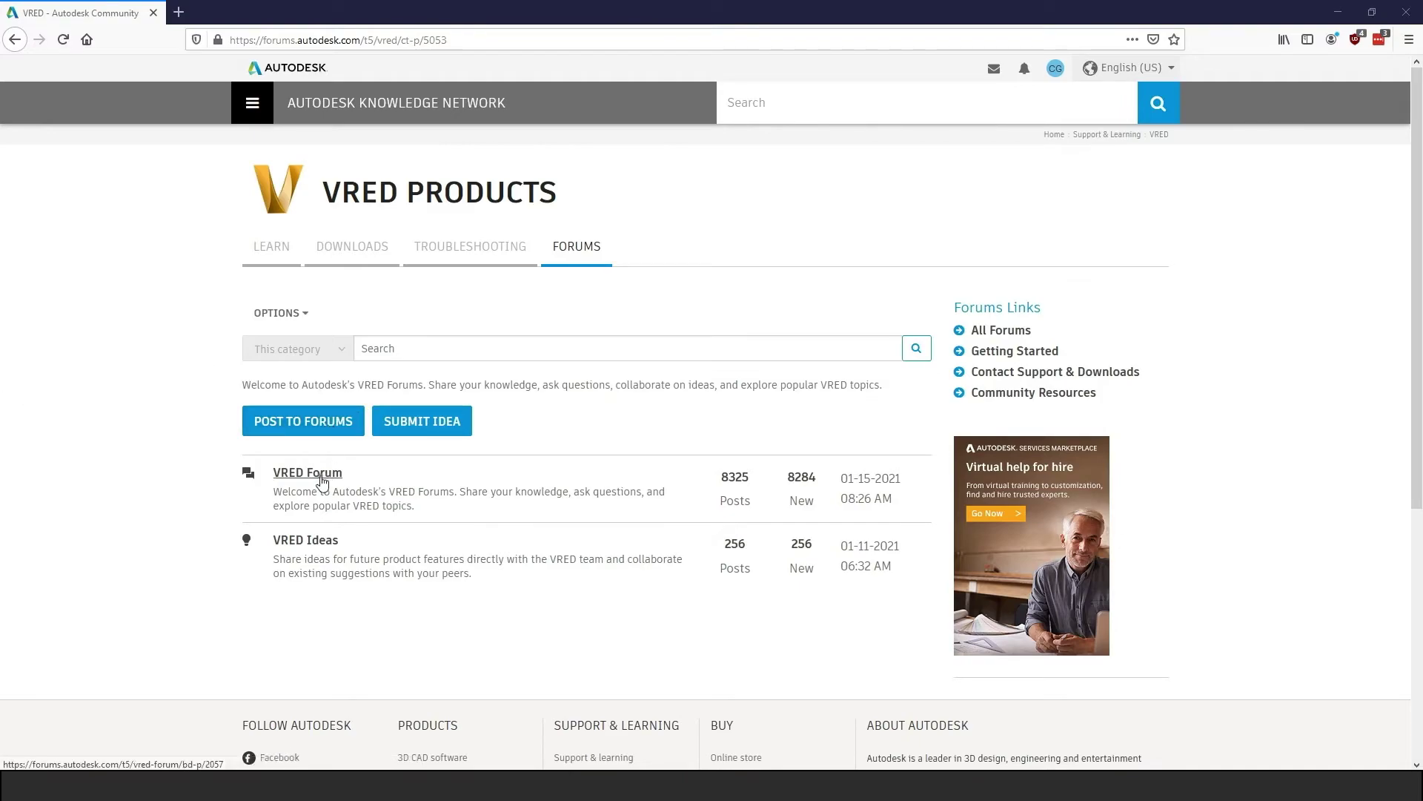
Step: Open the VRED Forum, read through the thread "Leap Motion is not working" with its replies, and return to the post list
click(324, 480)
scroll(210, 416, down, 3)
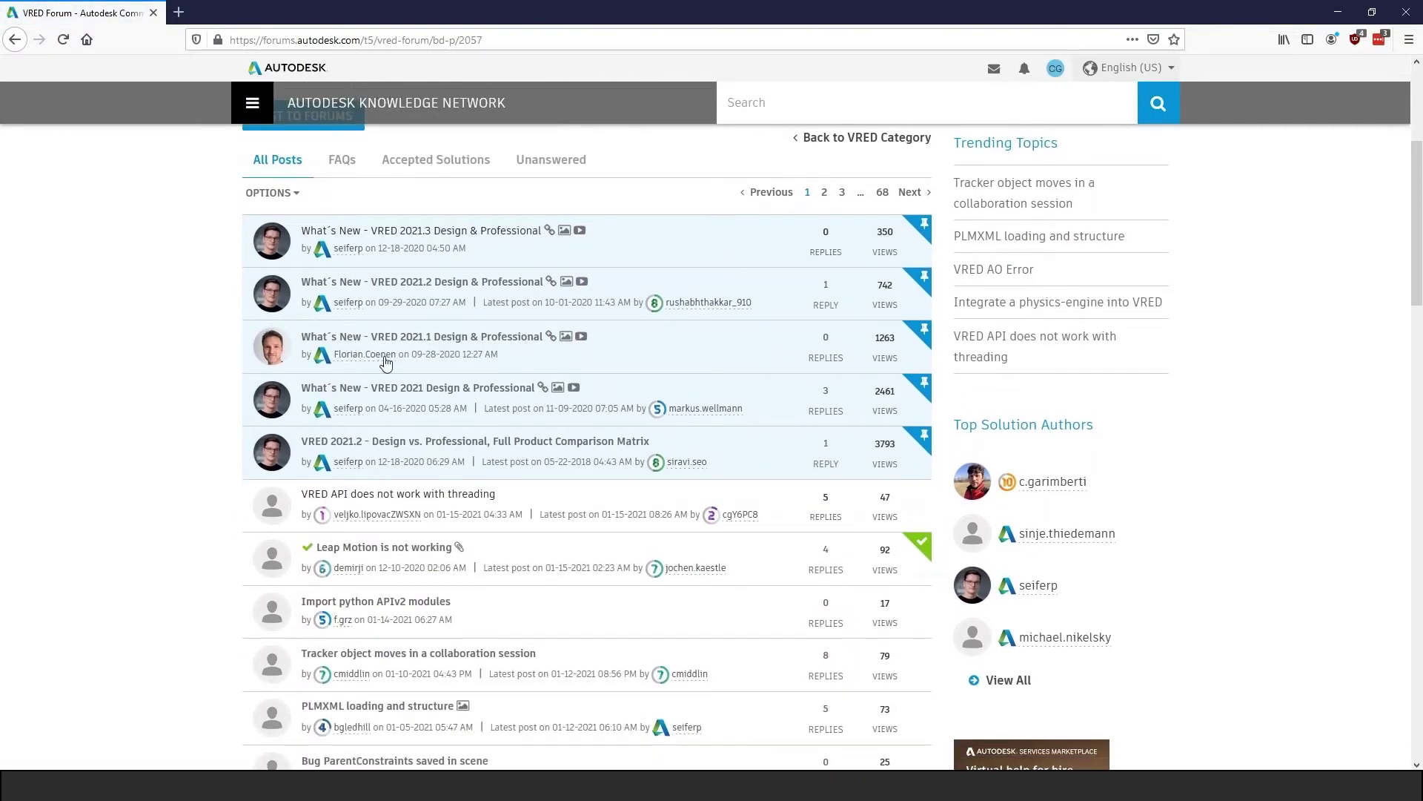
click(412, 547)
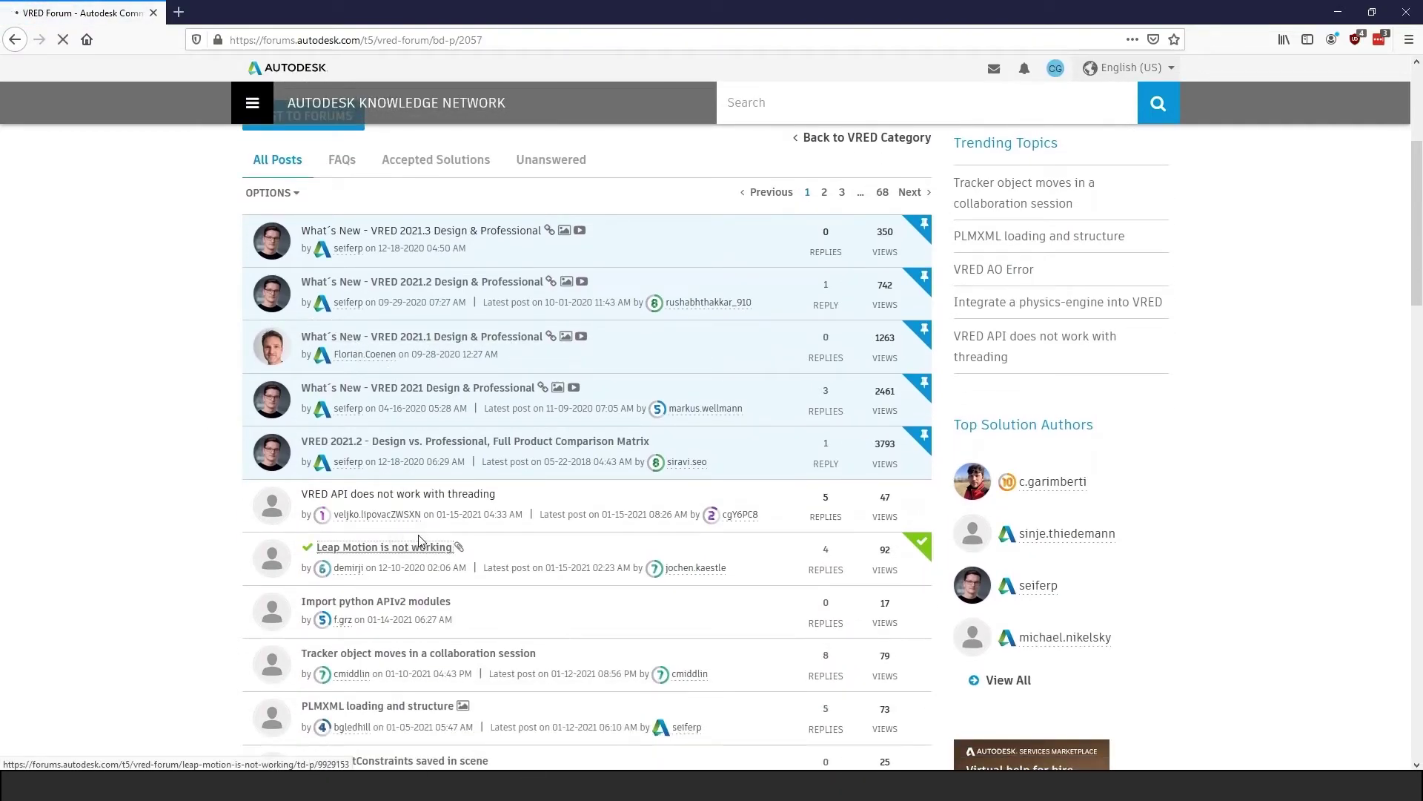
scroll(533, 519, down, 3)
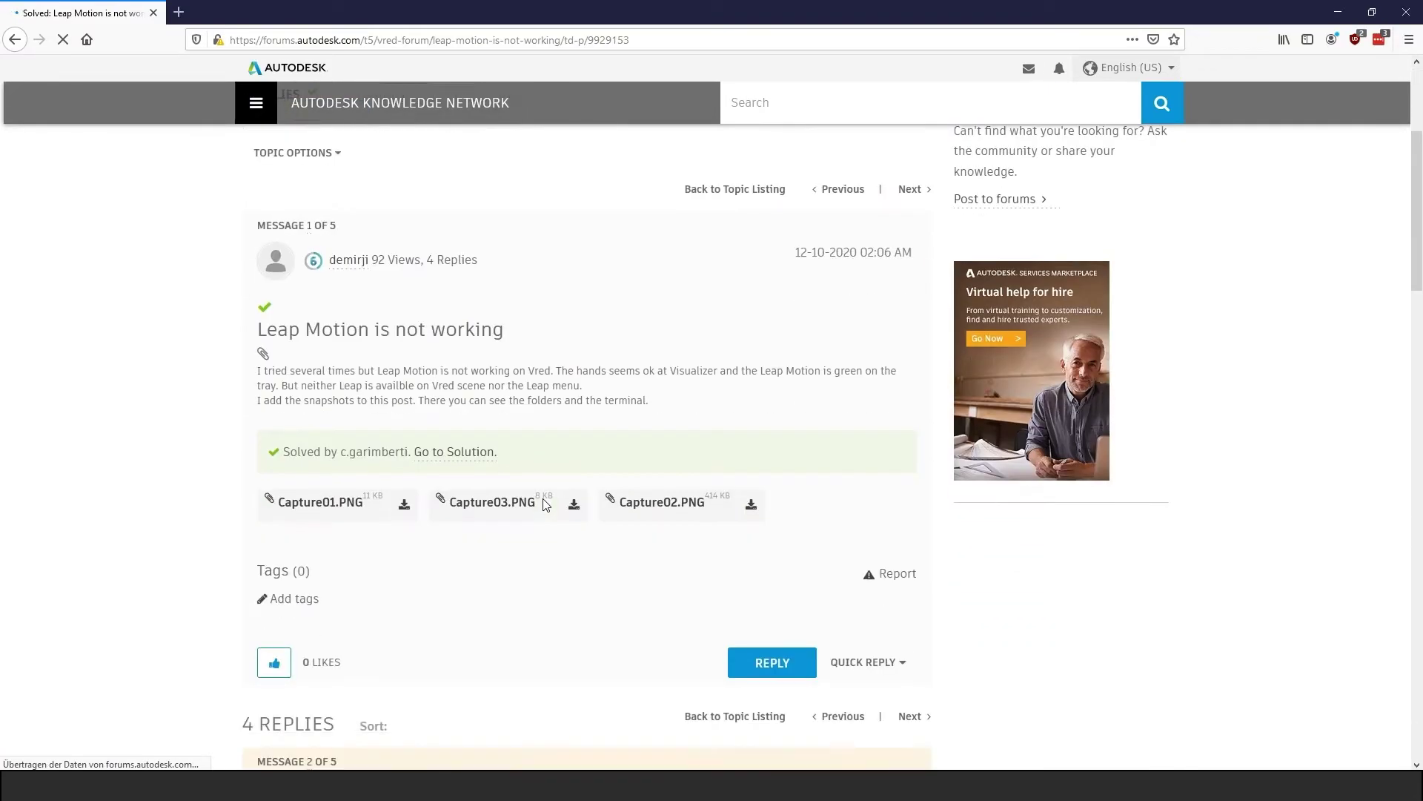
scroll(571, 512, down, 6)
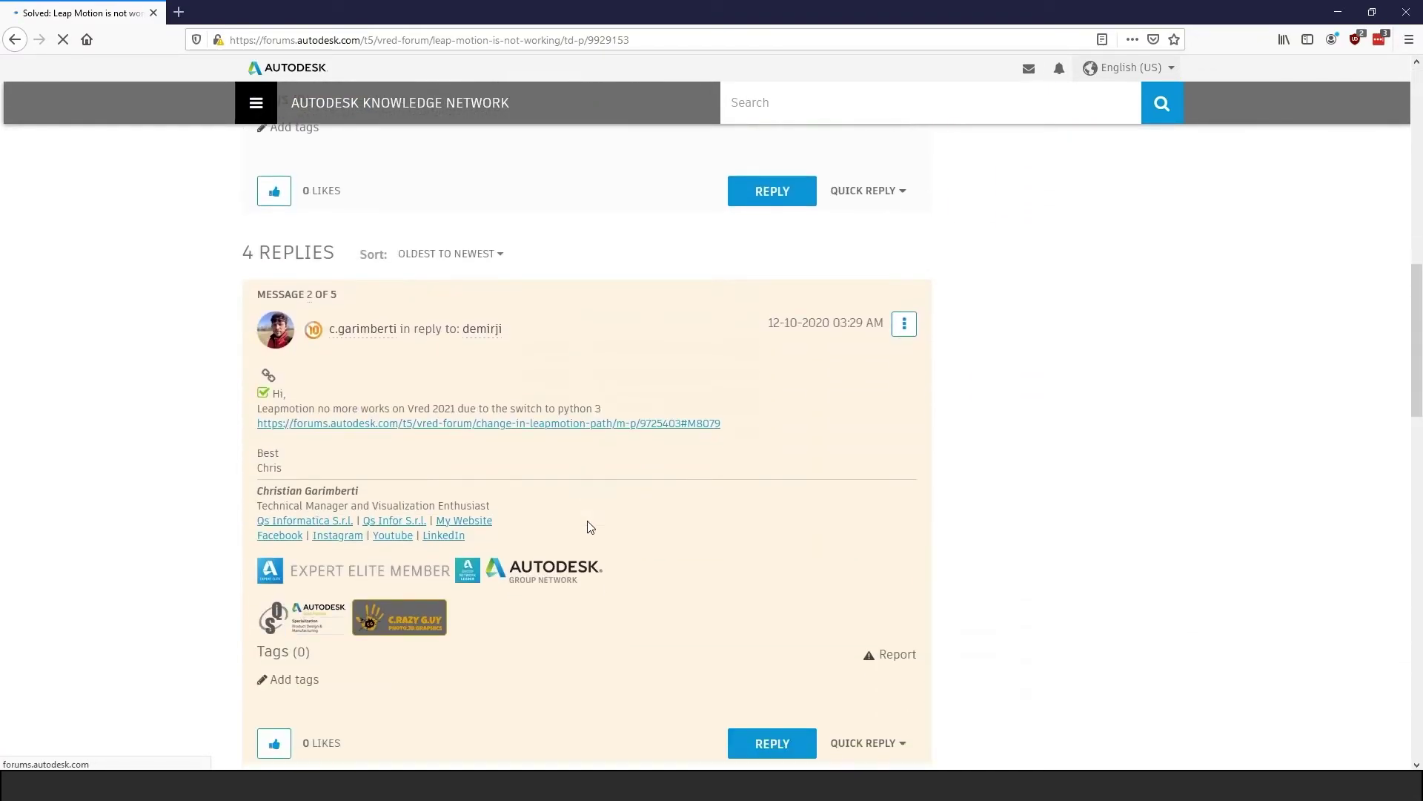
scroll(590, 527, down, 9)
scroll(578, 536, down, 6)
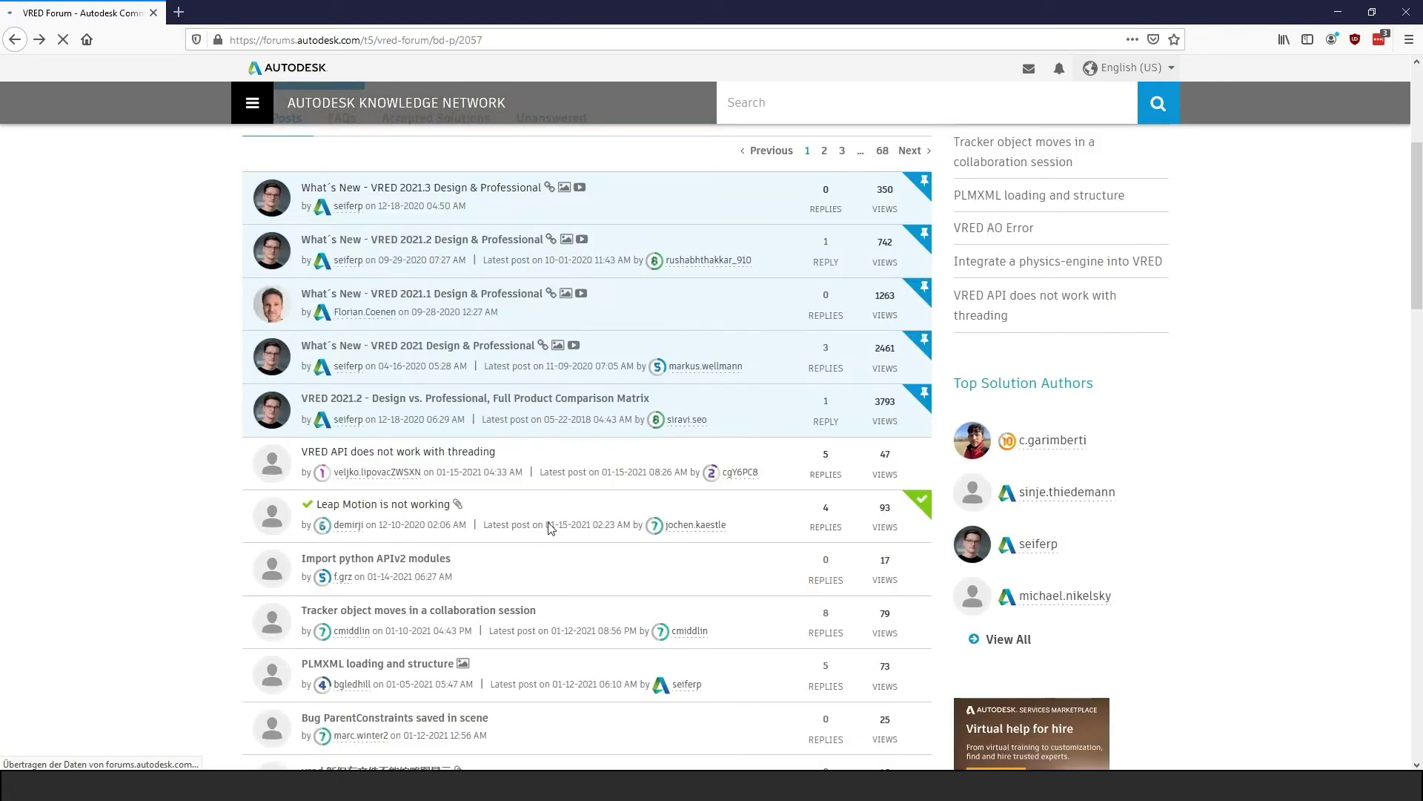
Step: Browse the forum's post list and examine the first reply in the thread "Tracker object moves in a collaboration session"
scroll(552, 528, down, 6)
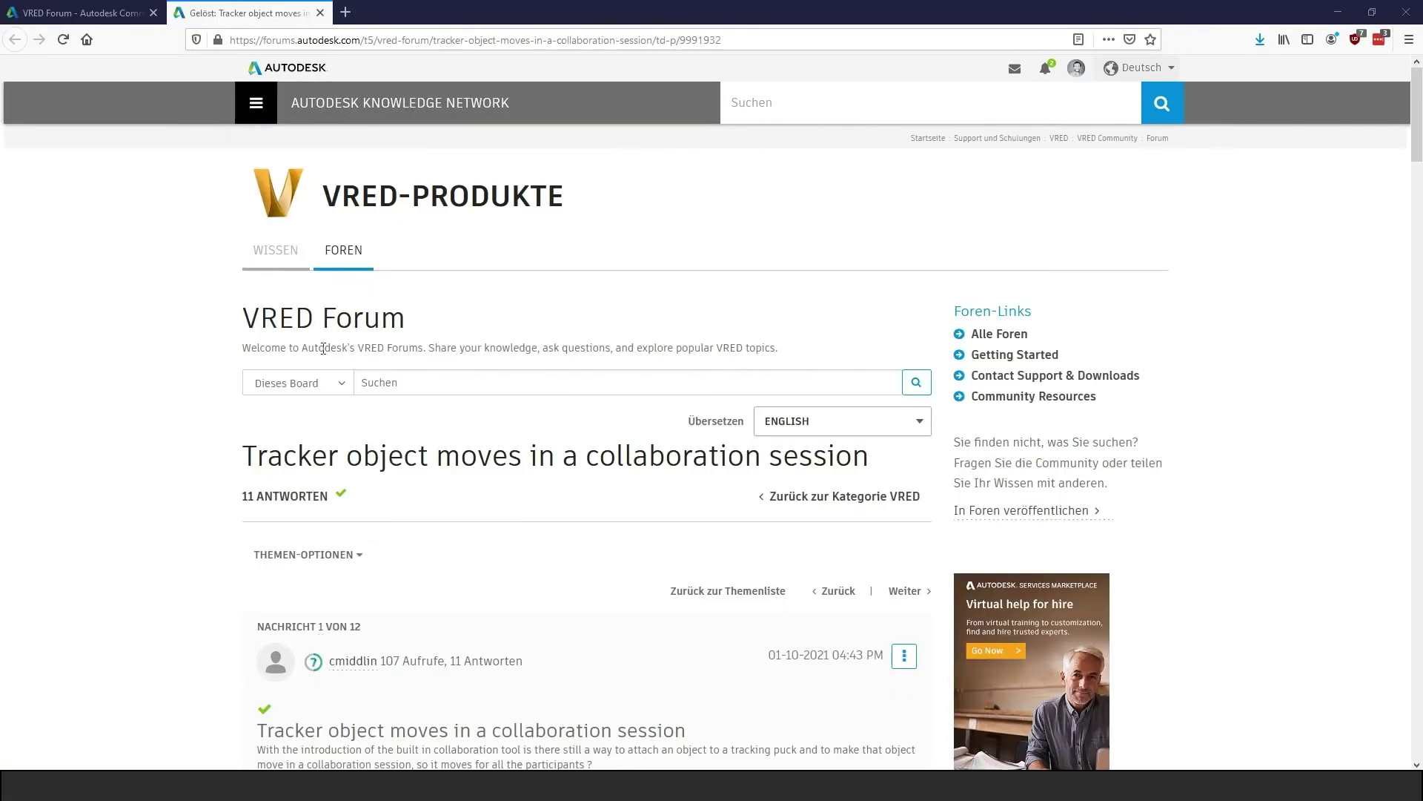
middle_click(1341, 377)
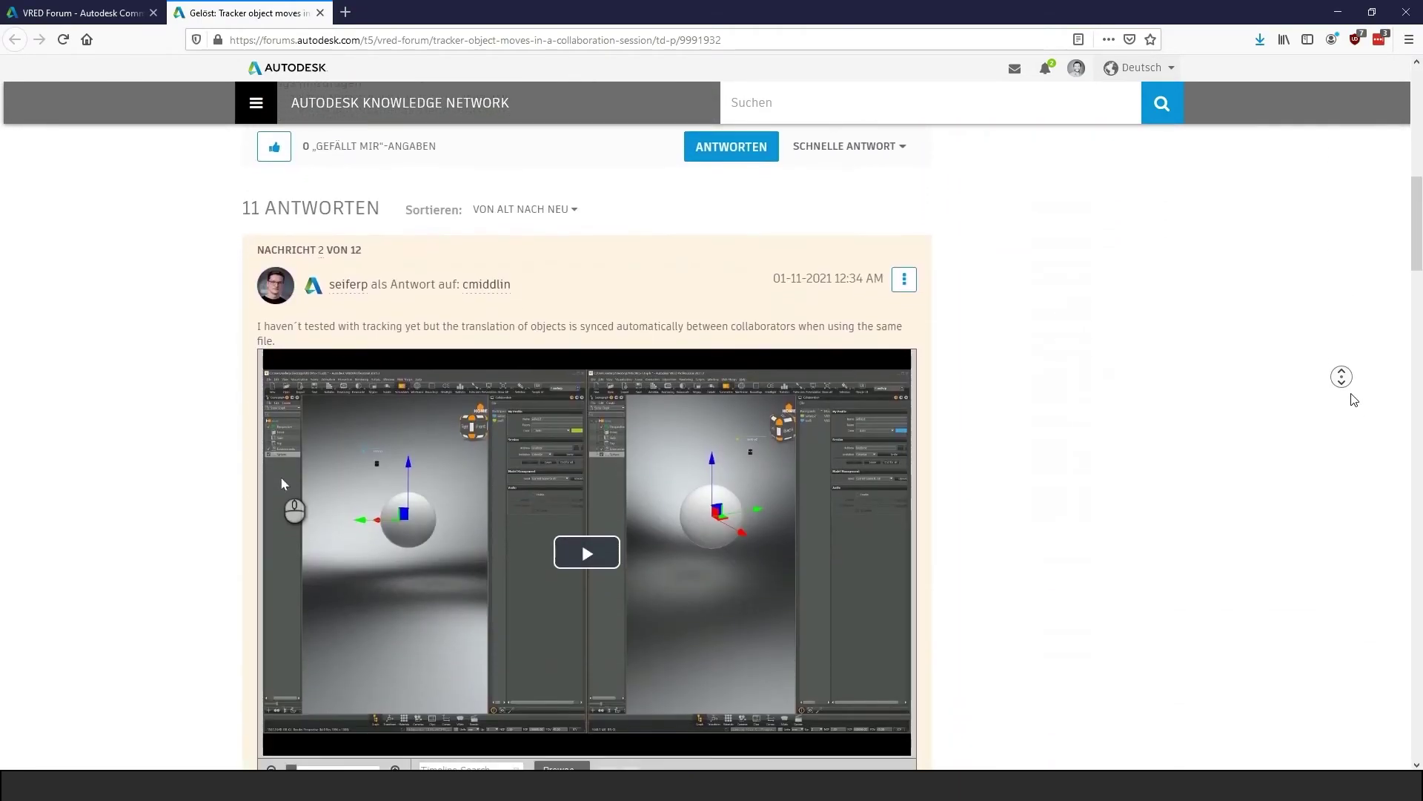
middle_click(1345, 380)
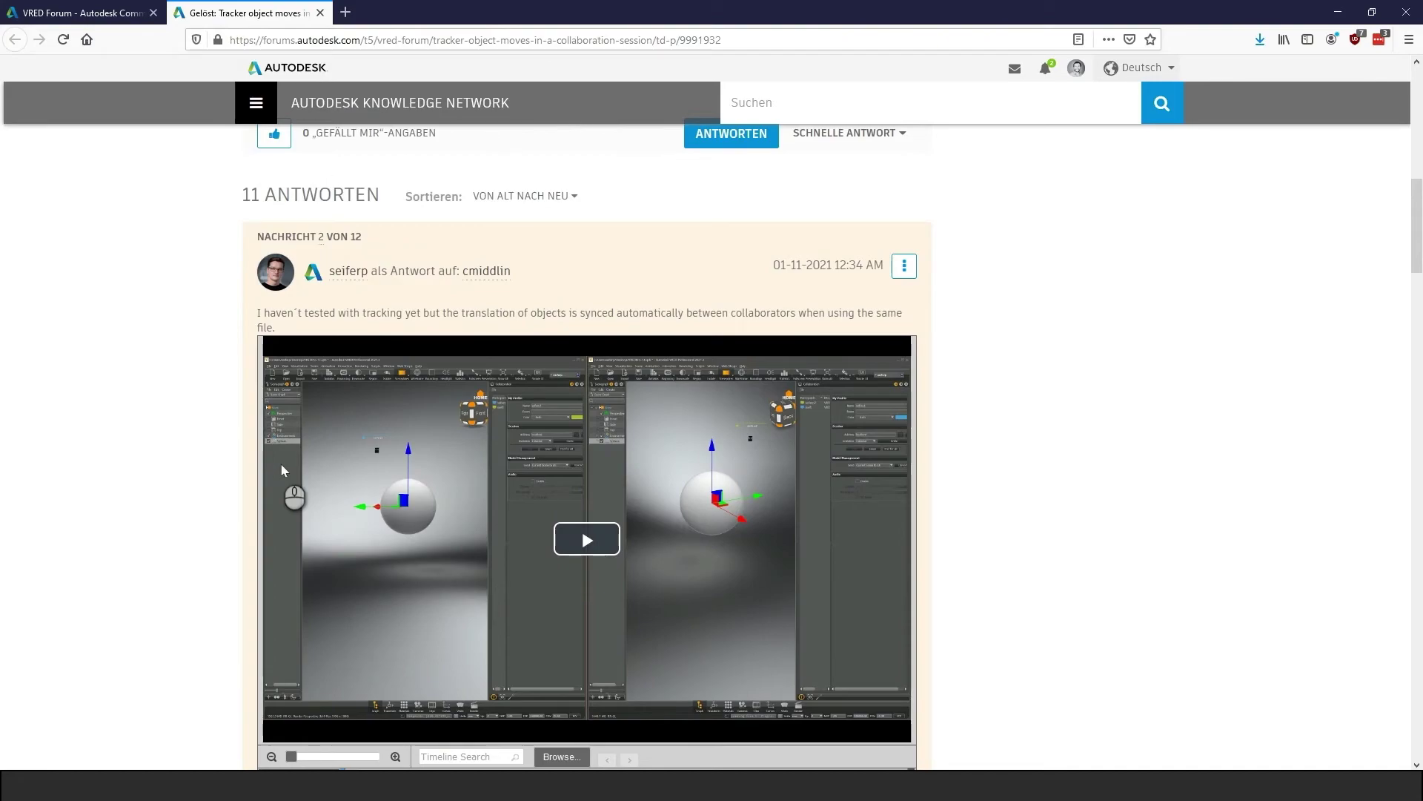